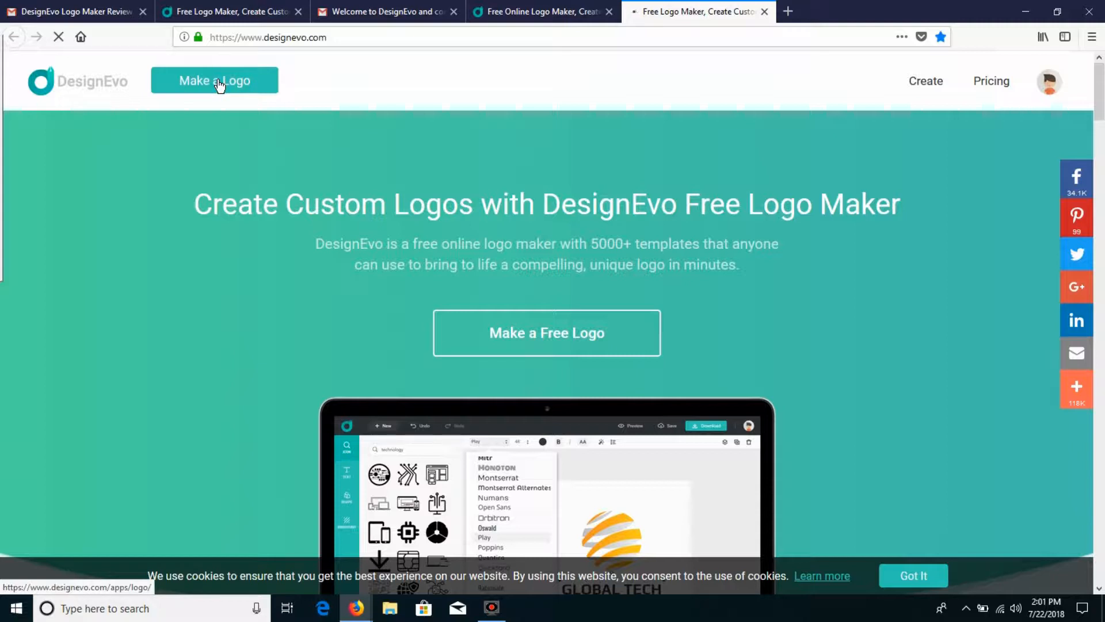
Step: Start making a logo and browse the Art & Entertainment templates
{"action": "left_click", "coordinate": [219, 85]}
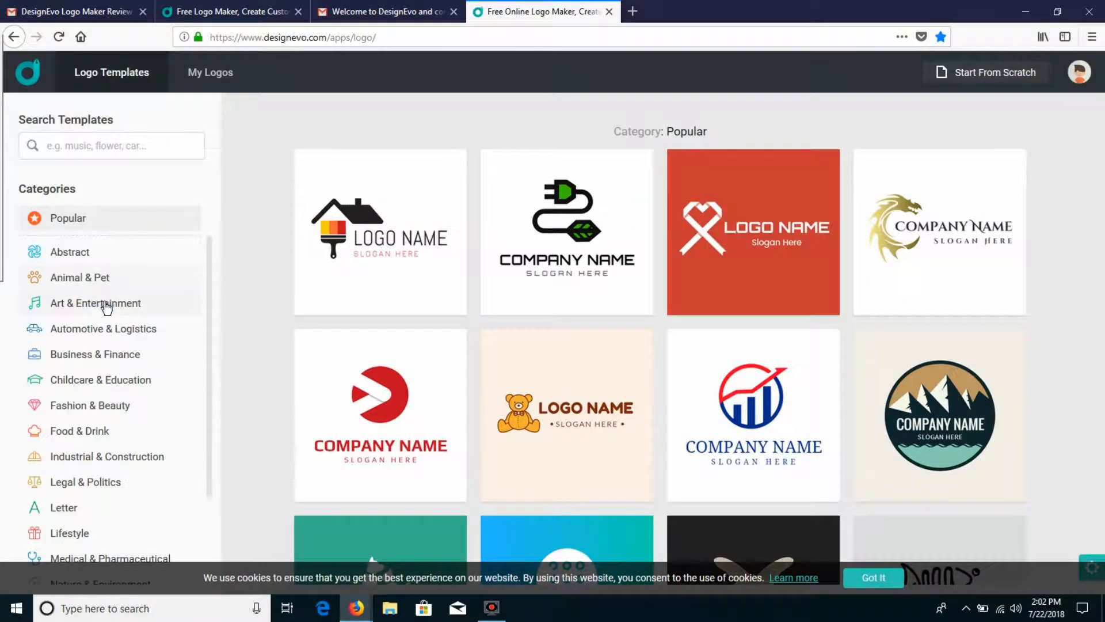
{"action": "left_click", "coordinate": [103, 303]}
{"action": "scroll", "coordinate": [1030, 287], "scroll_direction": "down", "scroll_amount": 3}
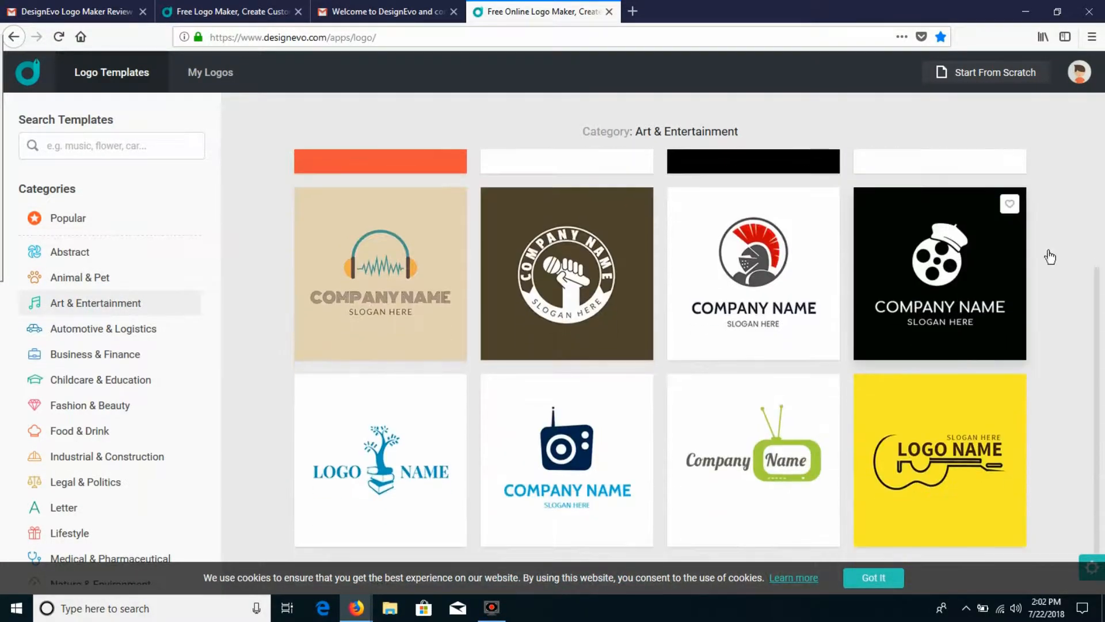
{"action": "left_click_drag", "start_coordinate": [1098, 274], "coordinate": [1100, 440]}
{"action": "scroll", "coordinate": [757, 402], "scroll_direction": "down", "scroll_amount": 10}
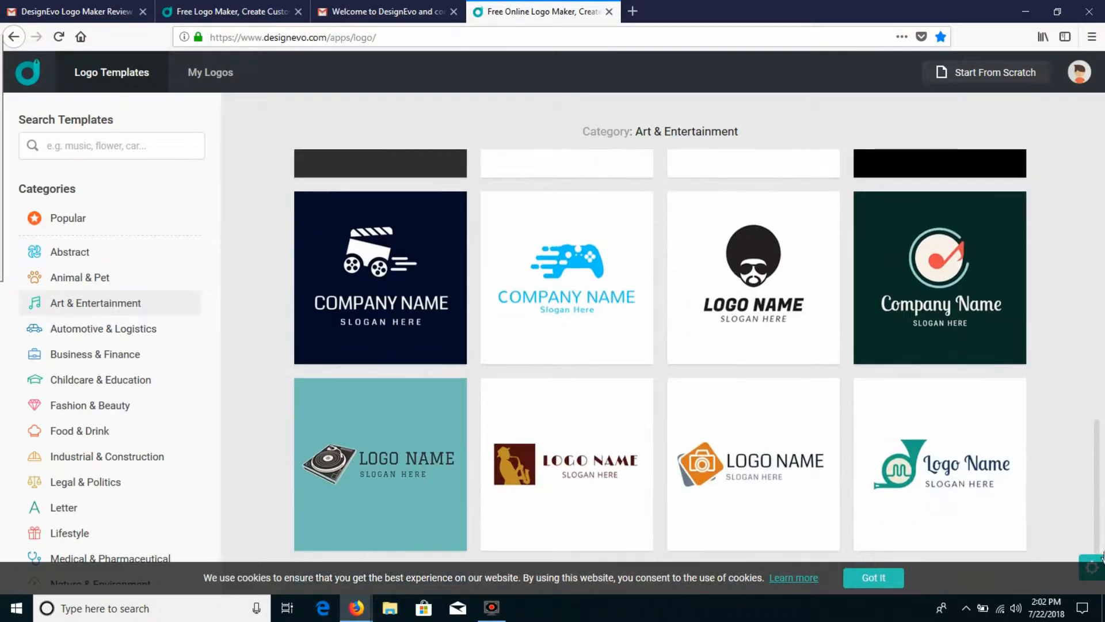
Step: Browse the Abstract, Animal & Pet, Automotive & Logistics, Business & Finance, Childcare & Education and Fashion & Beauty logo templates
{"action": "left_click", "coordinate": [69, 254]}
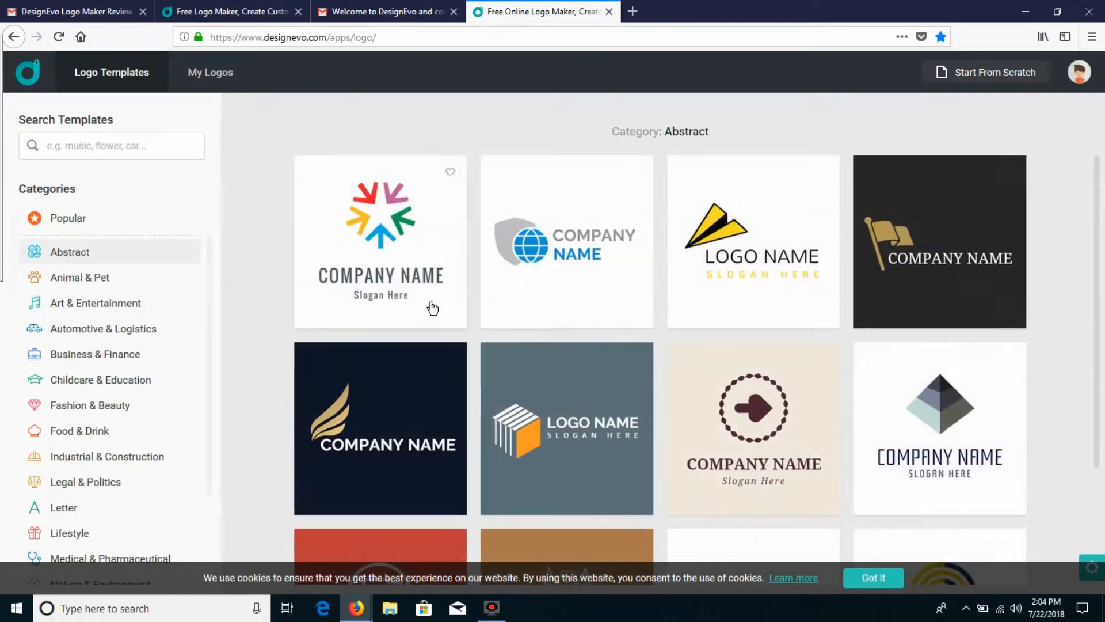
{"action": "scroll", "coordinate": [440, 316], "scroll_direction": "down", "scroll_amount": 8}
{"action": "scroll", "coordinate": [596, 372], "scroll_direction": "down", "scroll_amount": 3}
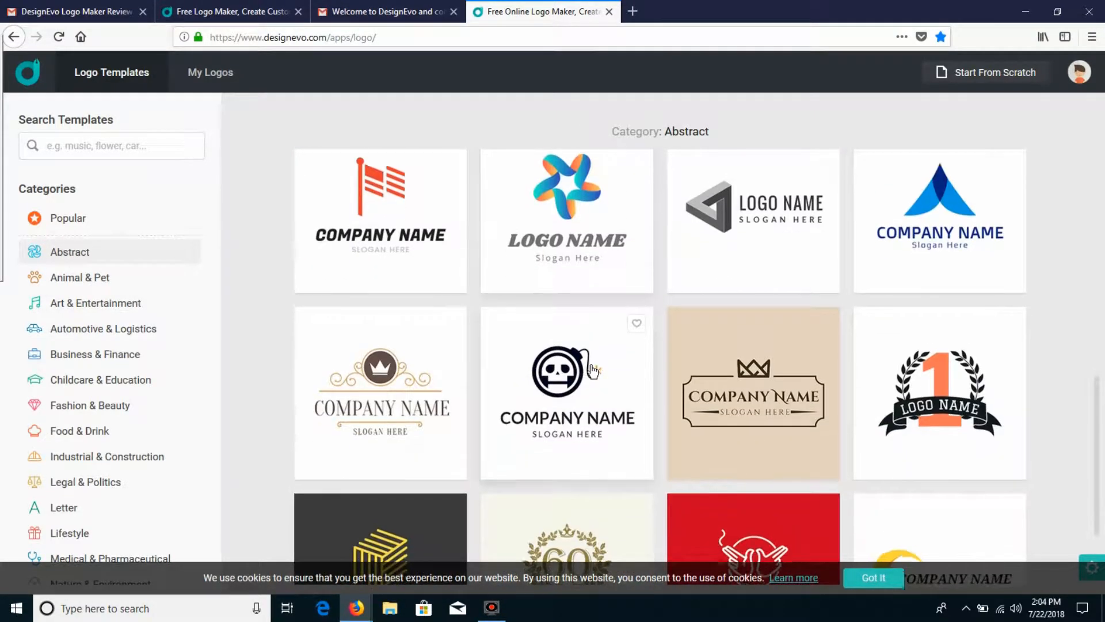
{"action": "left_click", "coordinate": [79, 278]}
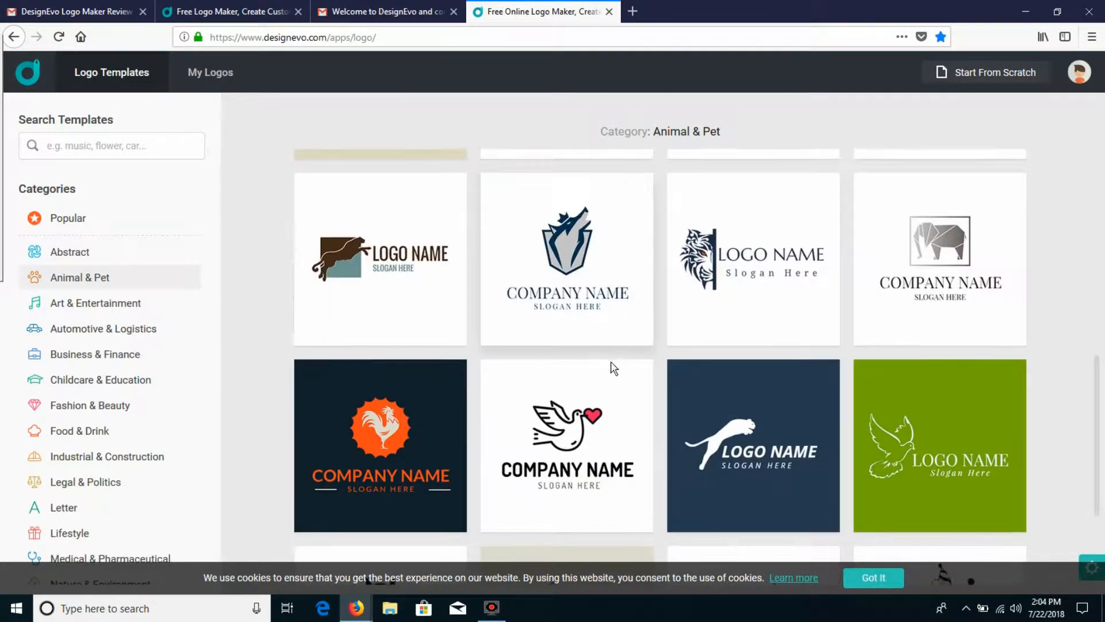
{"action": "scroll", "coordinate": [614, 369], "scroll_direction": "down", "scroll_amount": 3}
{"action": "left_click", "coordinate": [102, 328]}
{"action": "scroll", "coordinate": [810, 396], "scroll_direction": "down", "scroll_amount": 2}
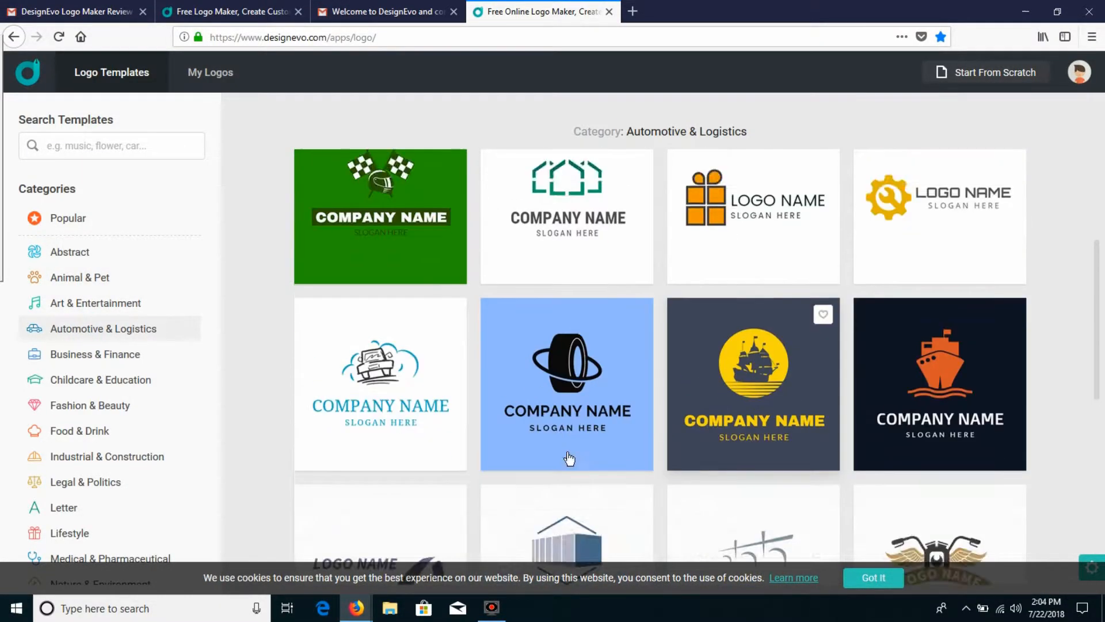
{"action": "scroll", "coordinate": [569, 459], "scroll_direction": "down", "scroll_amount": 3}
{"action": "left_click", "coordinate": [115, 354]}
{"action": "scroll", "coordinate": [586, 342], "scroll_direction": "down", "scroll_amount": 3}
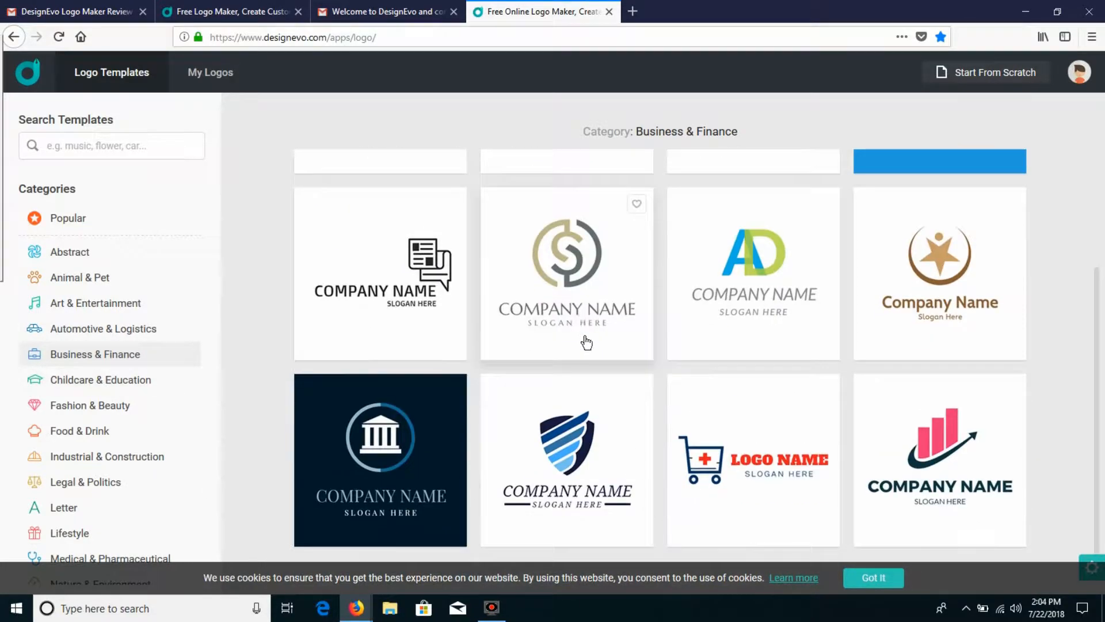
{"action": "left_click", "coordinate": [109, 380]}
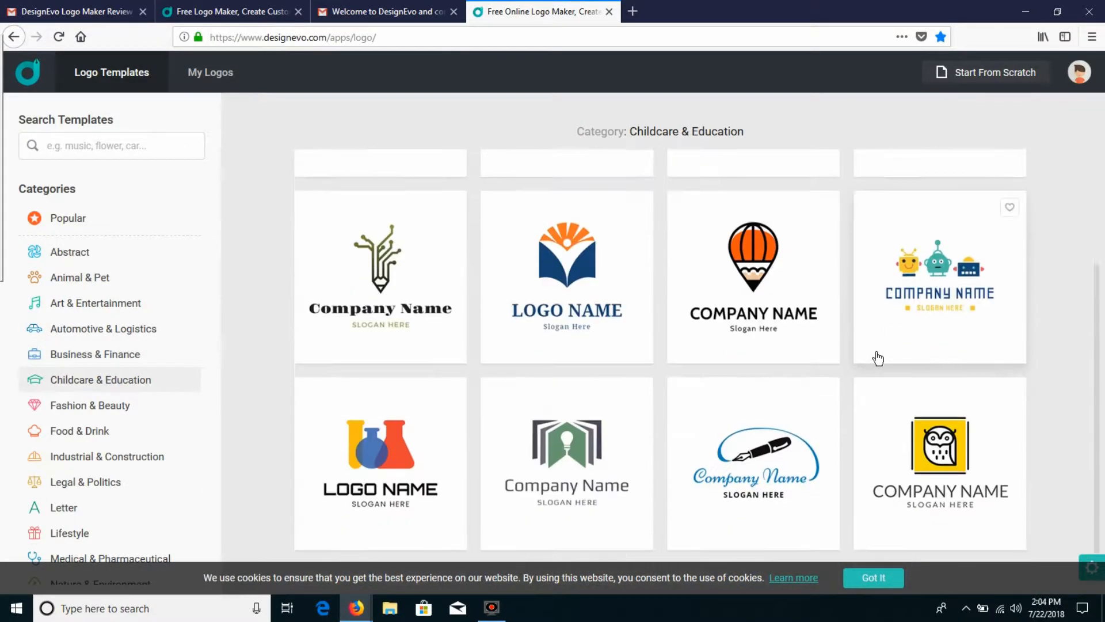
{"action": "scroll", "coordinate": [878, 358], "scroll_direction": "down", "scroll_amount": 7}
{"action": "left_click", "coordinate": [95, 406]}
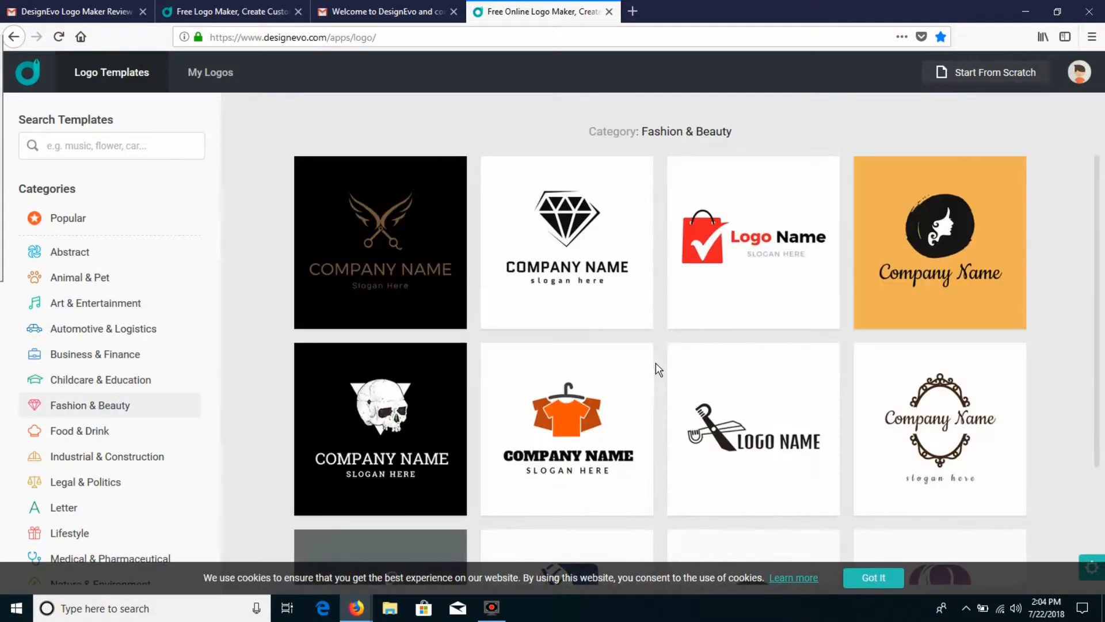
{"action": "scroll", "coordinate": [659, 369], "scroll_direction": "down", "scroll_amount": 15}
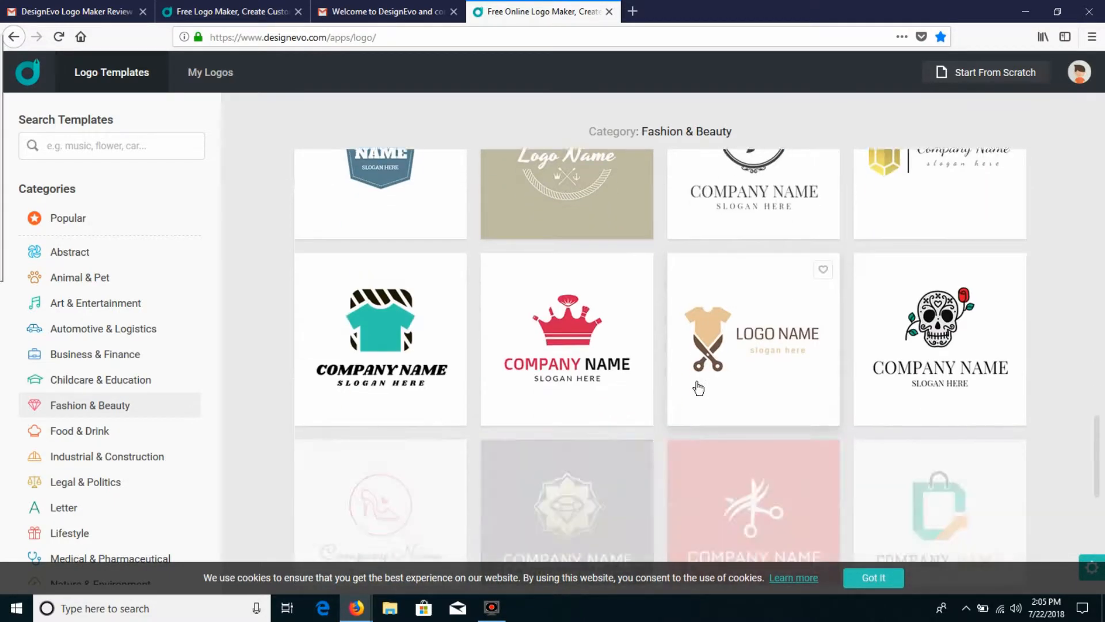
{"action": "scroll", "coordinate": [148, 469], "scroll_direction": "down", "scroll_amount": 3}
Step: Look through the remaining template categories from Food & Drink down to Travel & Hotel
{"action": "left_click", "coordinate": [92, 316]}
{"action": "left_click", "coordinate": [95, 343]}
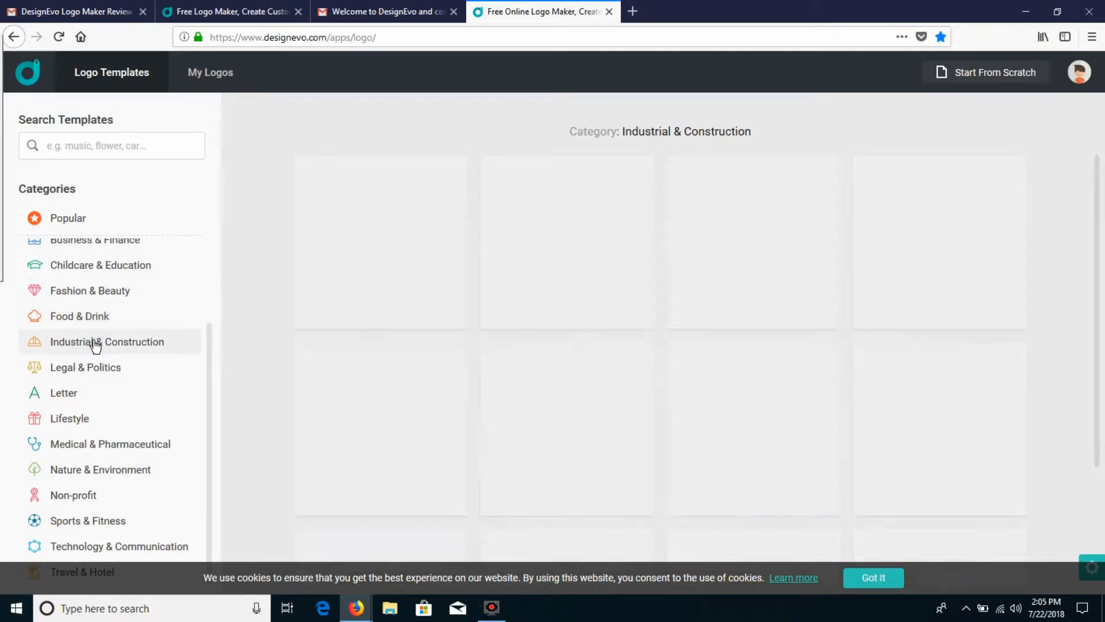
{"action": "left_click", "coordinate": [98, 369]}
{"action": "left_click", "coordinate": [73, 396]}
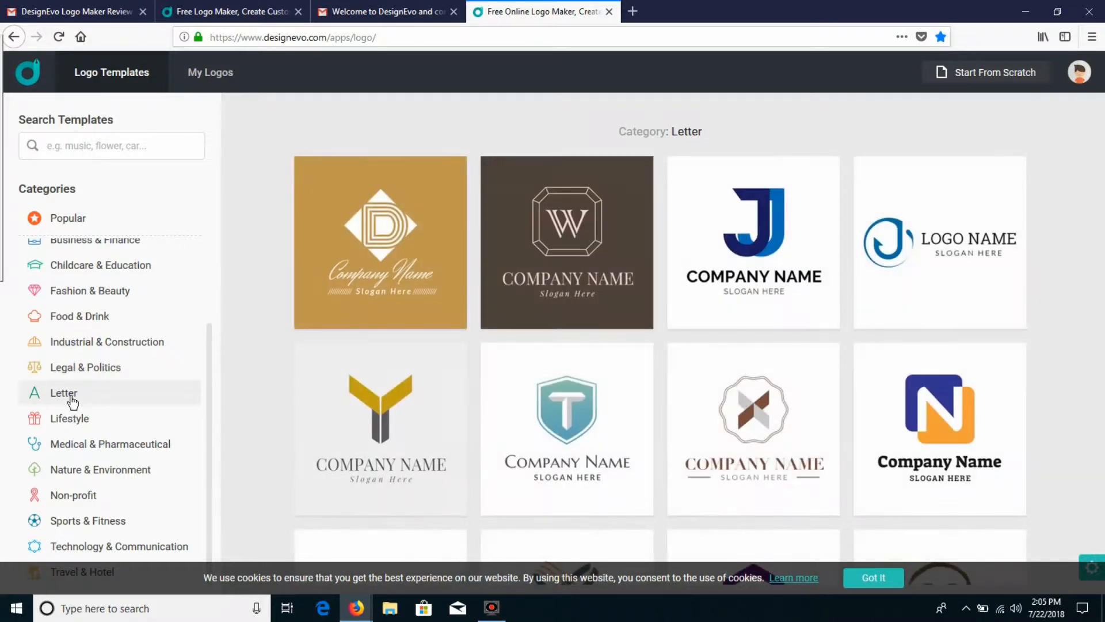
{"action": "left_click", "coordinate": [64, 420]}
{"action": "left_click", "coordinate": [90, 445]}
{"action": "left_click", "coordinate": [95, 473]}
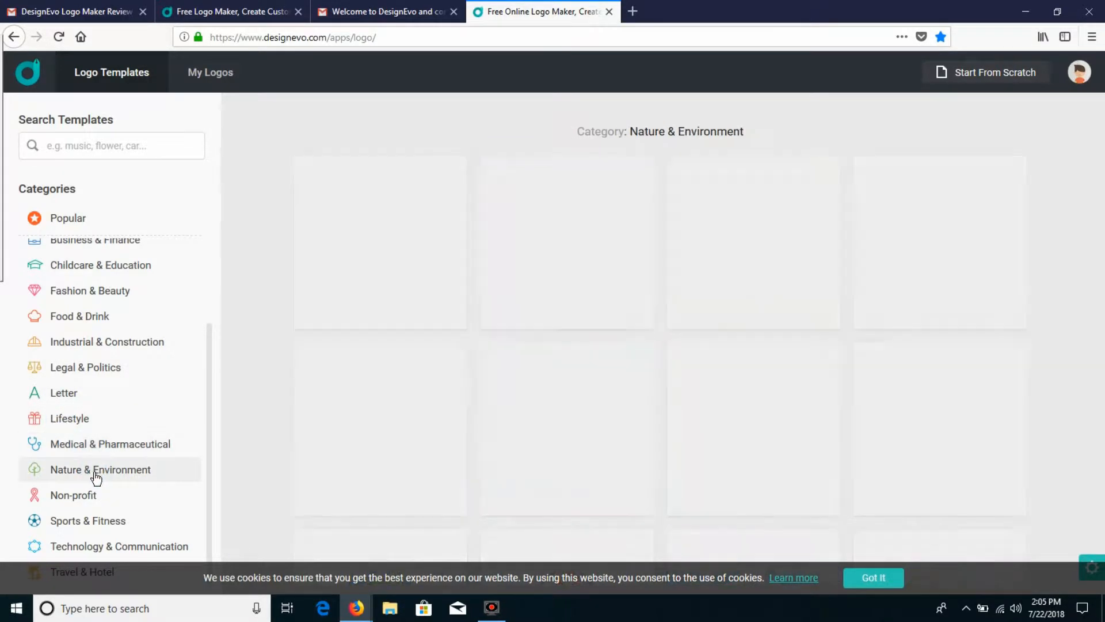
{"action": "left_click", "coordinate": [95, 496]}
{"action": "left_click", "coordinate": [98, 522]}
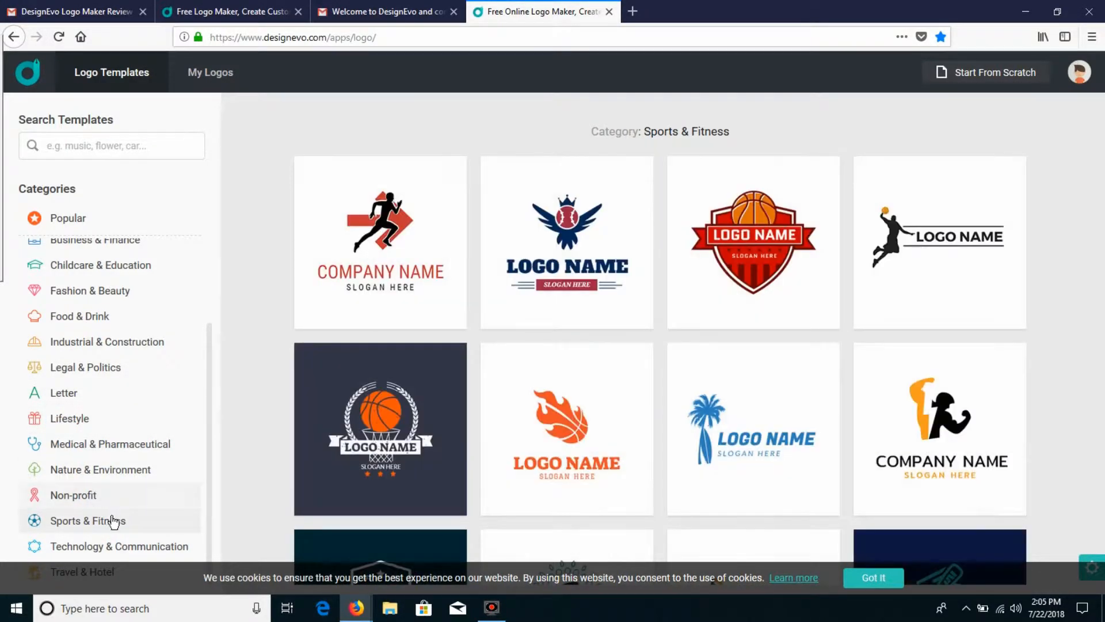
{"action": "left_click", "coordinate": [115, 546]}
{"action": "left_click", "coordinate": [98, 571]}
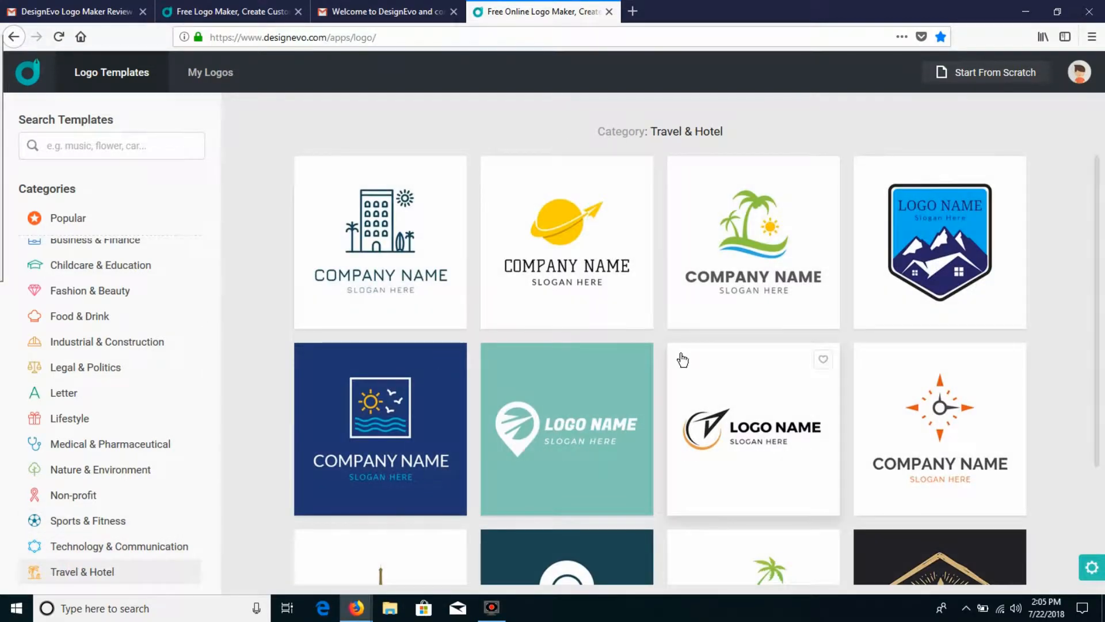
Step: Choose the orange television with drinking straw template from the Art & Entertainment category
{"action": "scroll", "coordinate": [136, 301], "scroll_direction": "up", "scroll_amount": 2}
{"action": "left_click", "coordinate": [95, 302]}
{"action": "scroll", "coordinate": [369, 311], "scroll_direction": "down", "scroll_amount": 5}
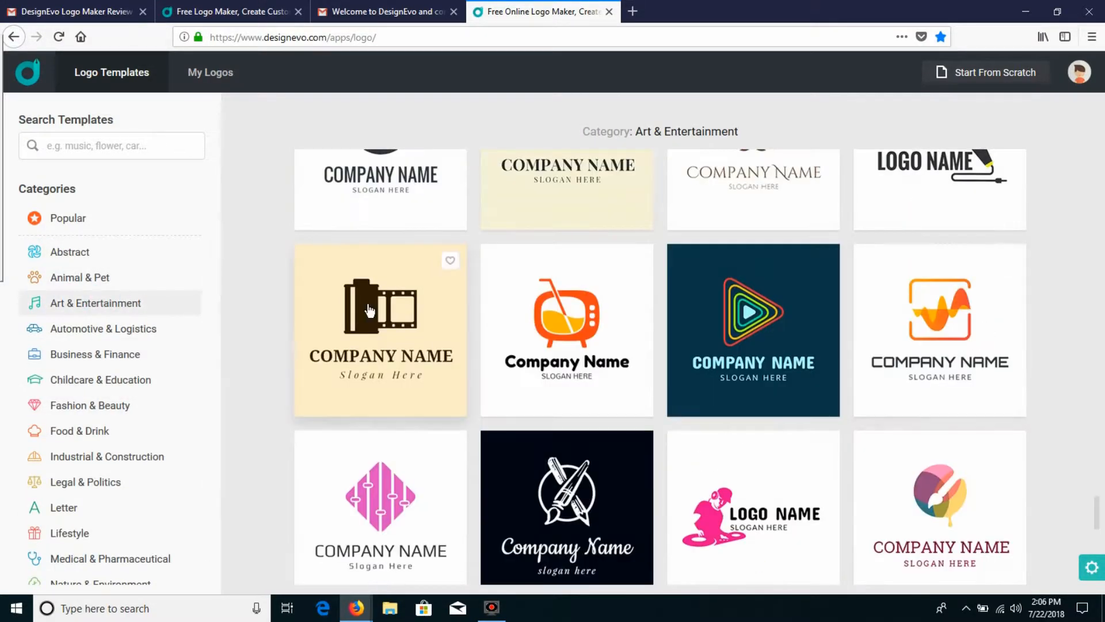
{"action": "left_click", "coordinate": [582, 329]}
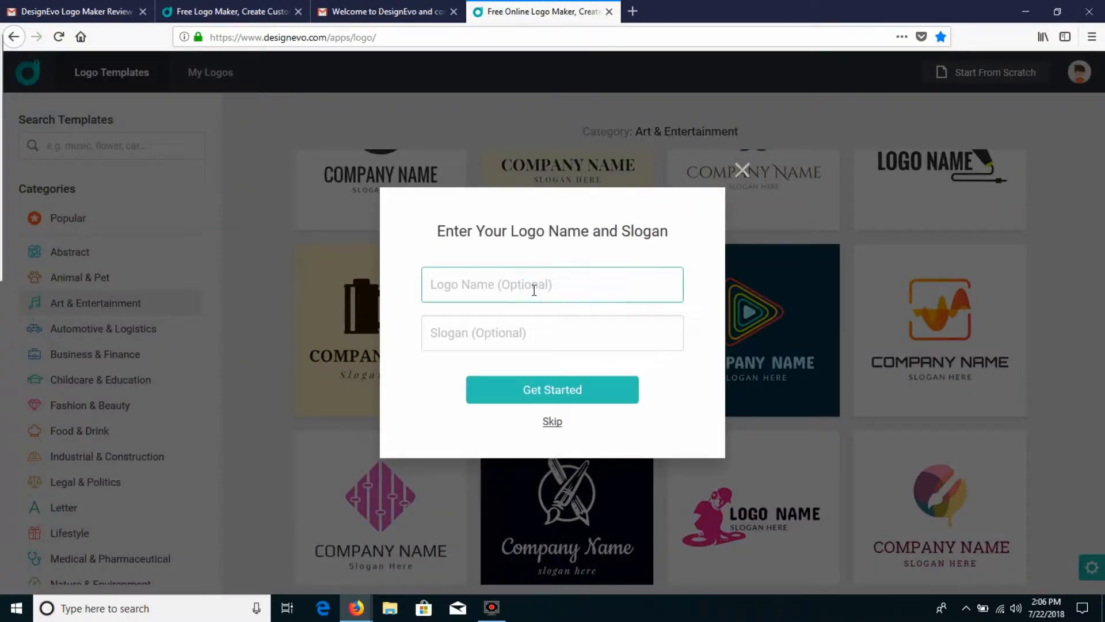
Step: Create the logo with the name "Krazetv" and the slogan "Original Independent Entertainment"
{"action": "left_click", "coordinate": [551, 333]}
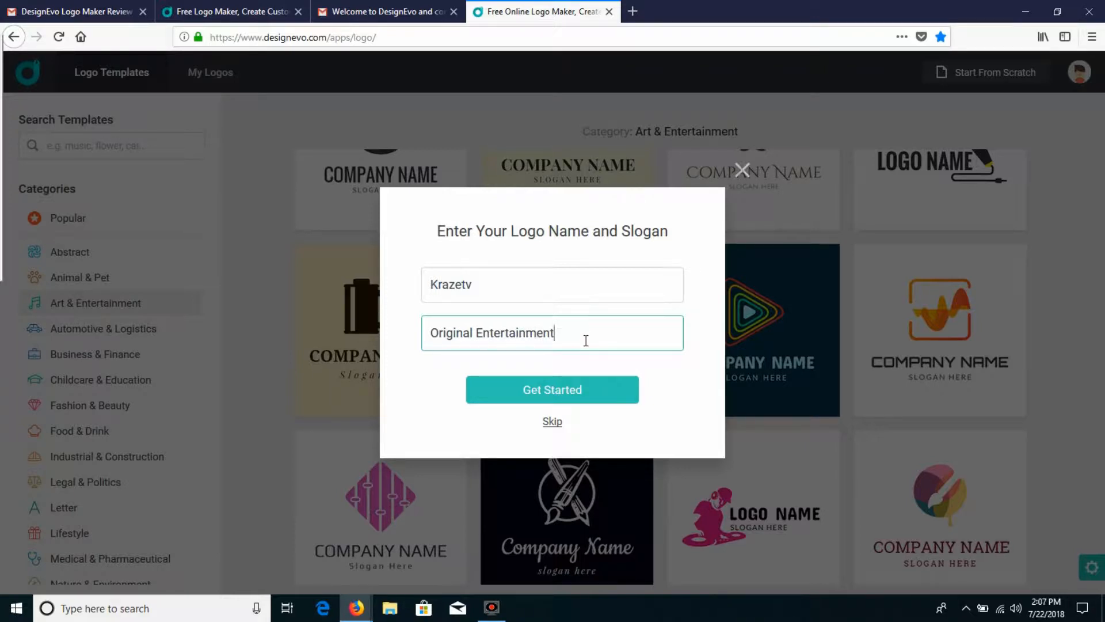
{"action": "type", "text": "Independent"}
{"action": "left_click", "coordinate": [554, 394]}
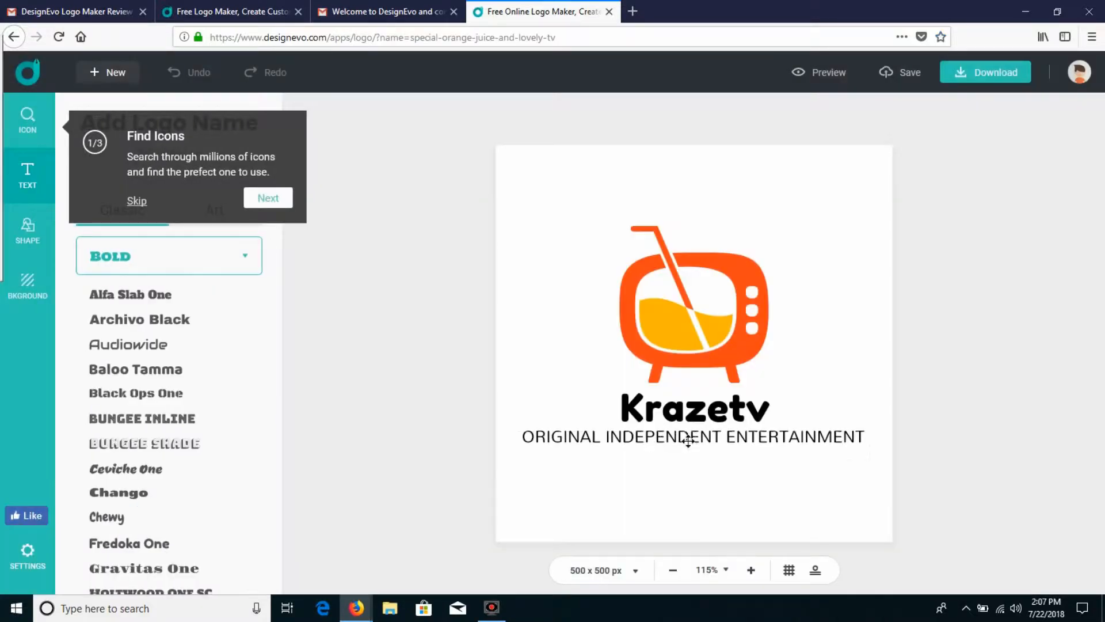
Step: Change the logo name text on the canvas to "KRAZE TV"
{"action": "left_click", "coordinate": [711, 417]}
{"action": "double_click", "coordinate": [733, 409]}
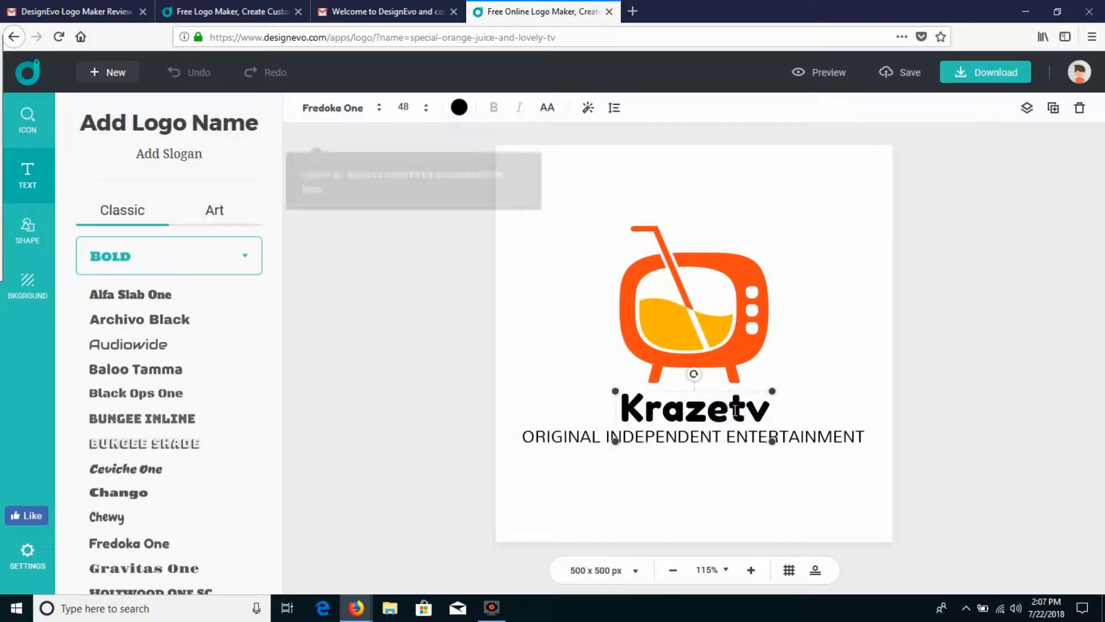
{"action": "left_click", "coordinate": [746, 408]}
{"action": "key", "text": "BackSpace"}
{"action": "key", "text": "ctrl+a"}
{"action": "type", "text": "KRAZE TV"}
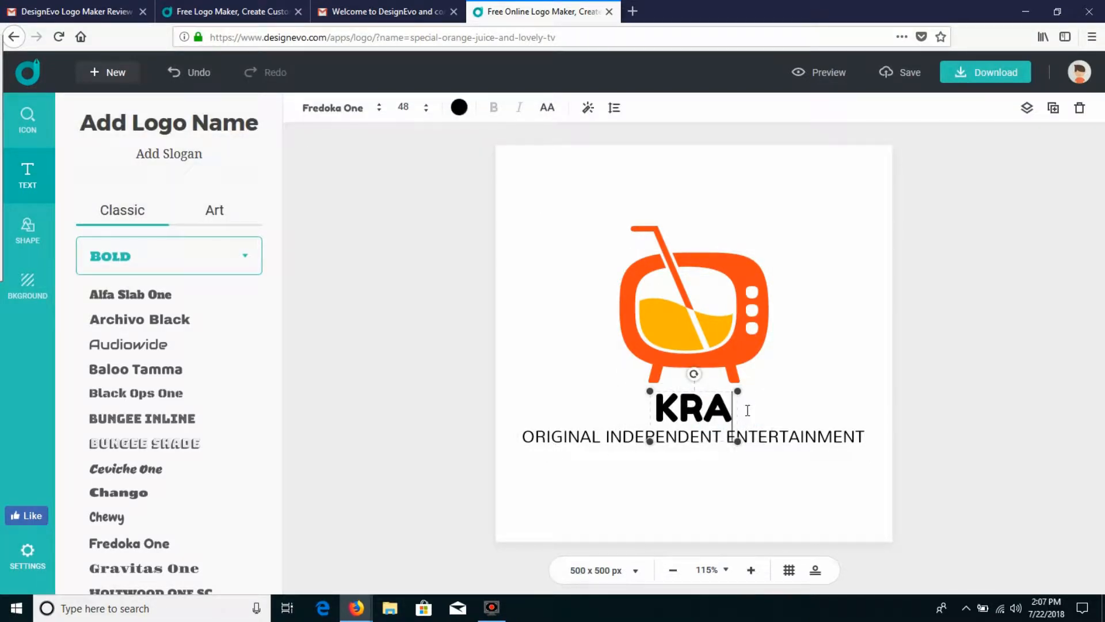
Step: Resize the slogan to font size 20 and place it slightly lower beneath the logo name
{"action": "left_click", "coordinate": [818, 441]}
{"action": "left_click_drag", "start_coordinate": [871, 461], "coordinate": [897, 478]}
{"action": "left_click_drag", "start_coordinate": [815, 439], "coordinate": [800, 440]}
{"action": "left_click_drag", "start_coordinate": [880, 465], "coordinate": [812, 439]}
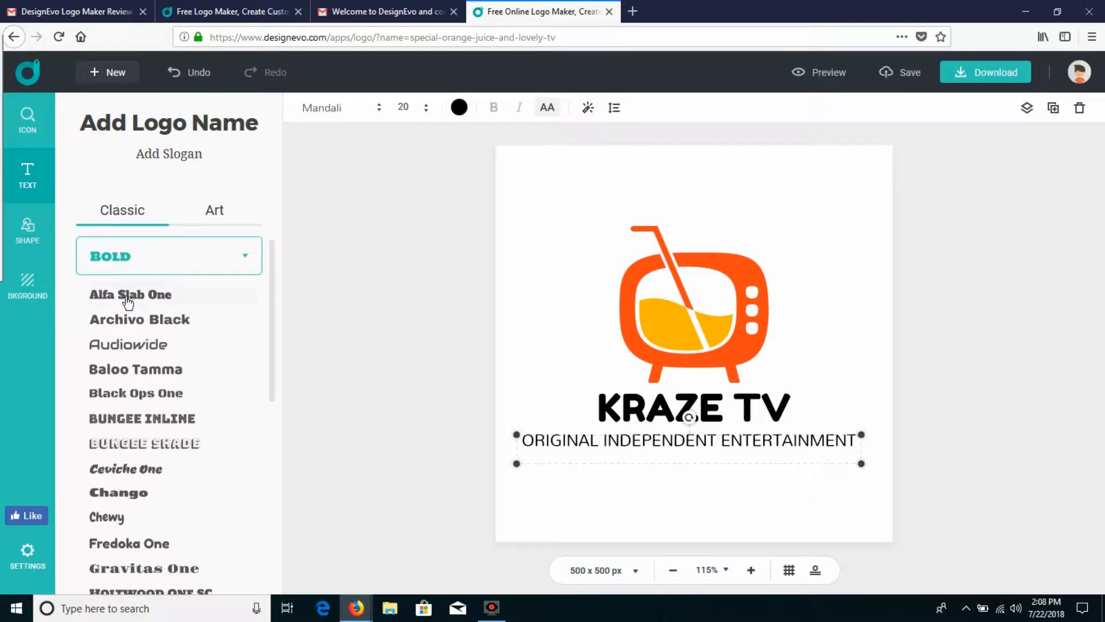
Step: Set the slogan's font to Audiowide and shrink it to size 19 so it fits inside the canvas
{"action": "left_click", "coordinate": [133, 320]}
{"action": "left_click", "coordinate": [138, 348]}
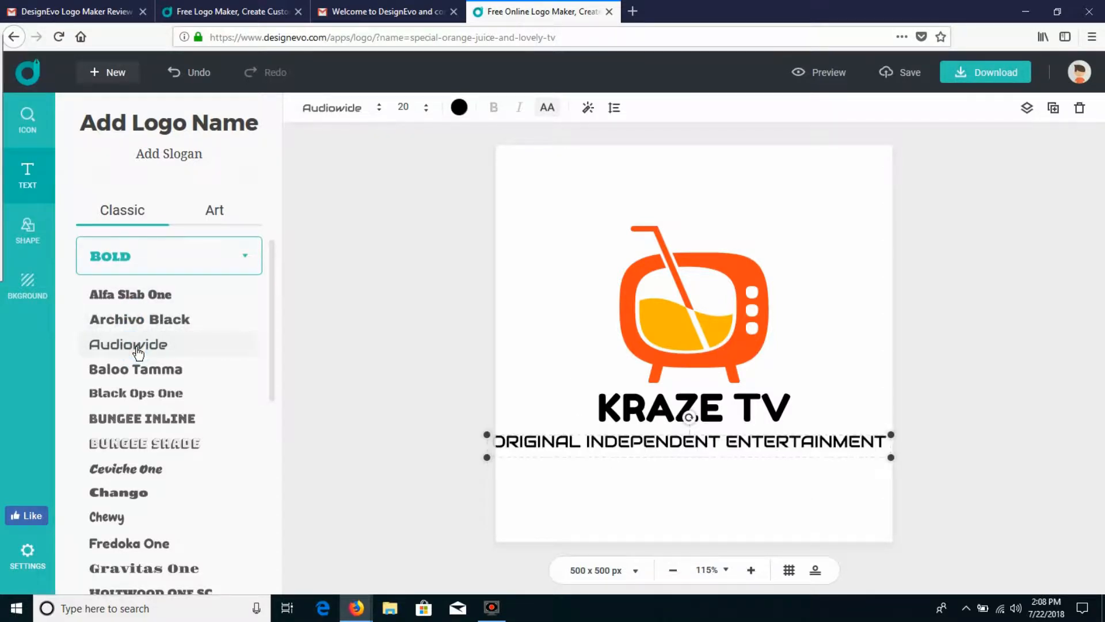
{"action": "left_click_drag", "start_coordinate": [486, 436], "coordinate": [525, 436]}
{"action": "left_click_drag", "start_coordinate": [892, 459], "coordinate": [875, 456]}
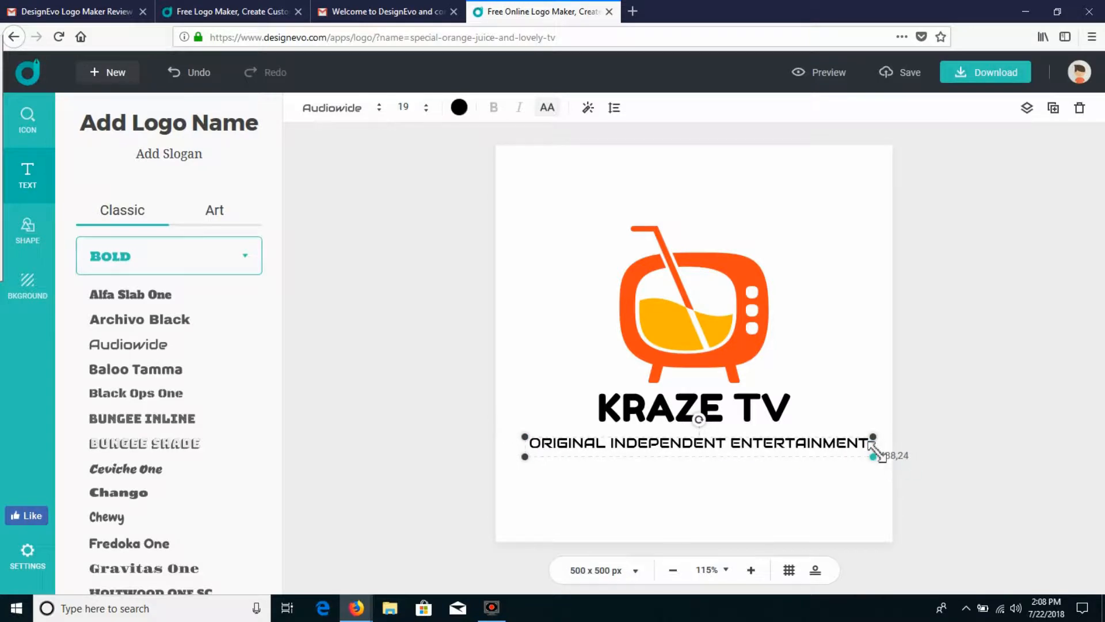
Step: Try several art text styles on the KRAZE TV name, apply the dark brown Marcellus SC style and recolour it orange-red
{"action": "left_click", "coordinate": [680, 415]}
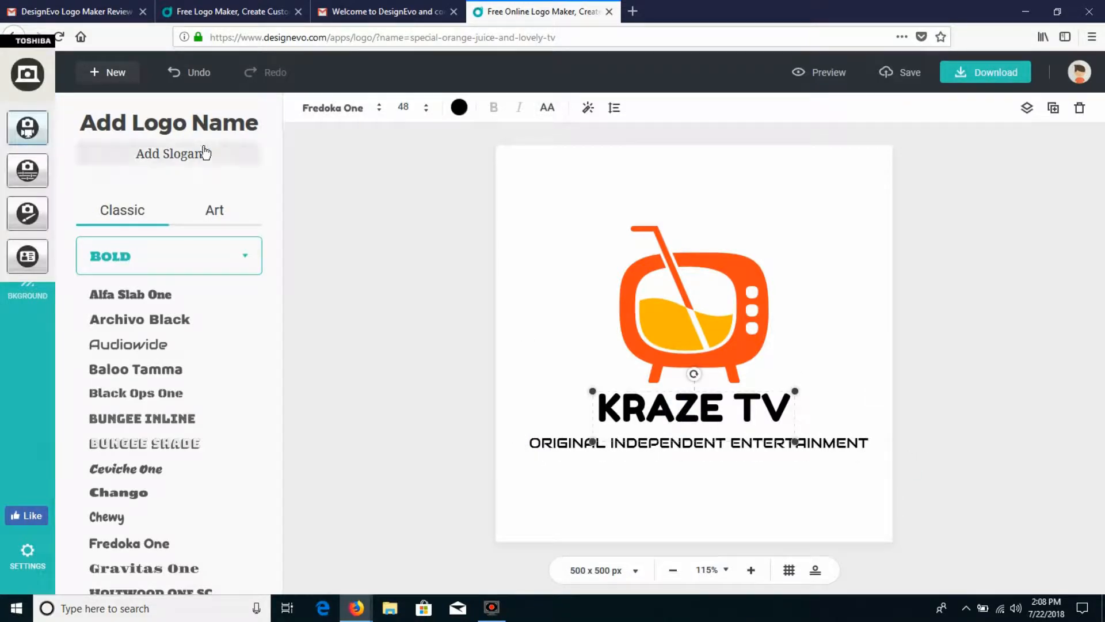
{"action": "left_click", "coordinate": [215, 209]}
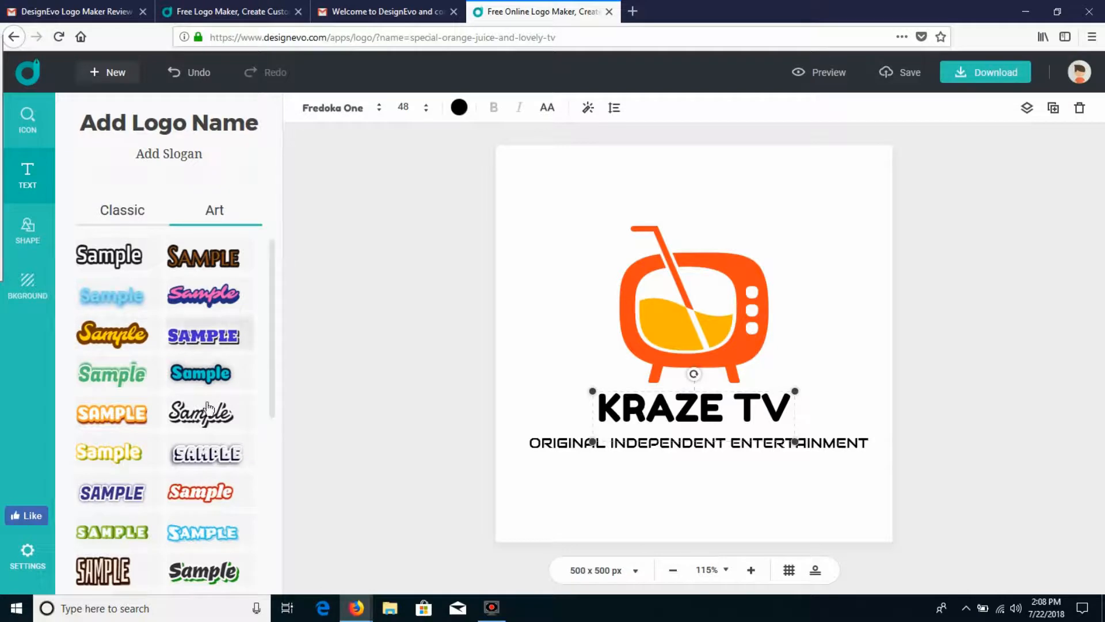
{"action": "scroll", "coordinate": [191, 483], "scroll_direction": "down", "scroll_amount": 5}
{"action": "scroll", "coordinate": [192, 483], "scroll_direction": "down", "scroll_amount": 2}
{"action": "left_click", "coordinate": [202, 492]}
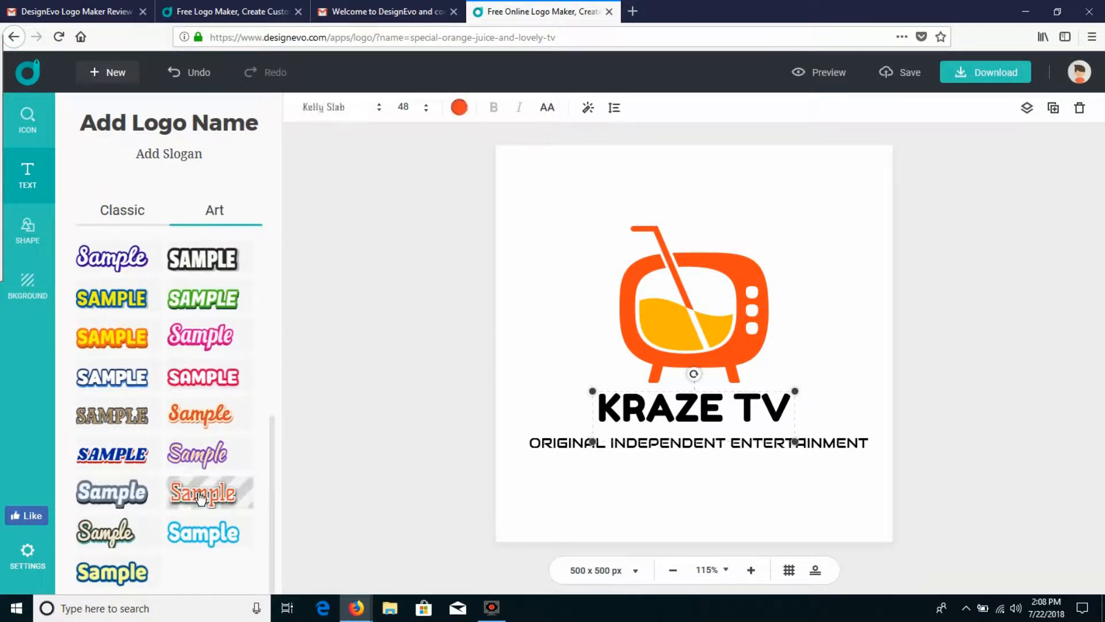
{"action": "left_click", "coordinate": [201, 335]}
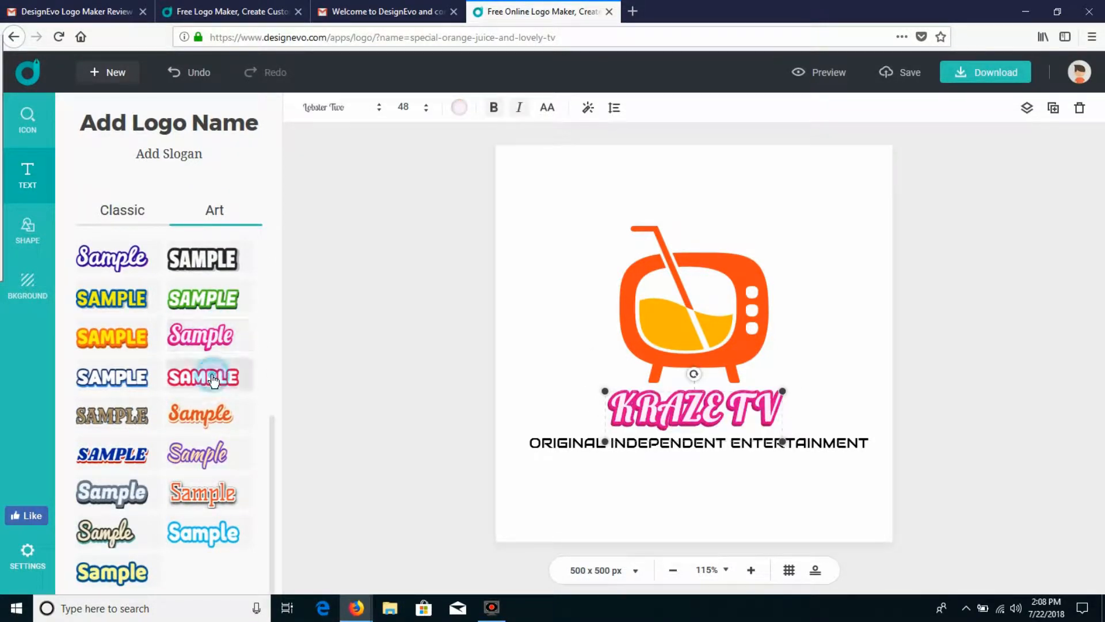
{"action": "left_click", "coordinate": [203, 377]}
{"action": "left_click", "coordinate": [124, 340]}
{"action": "scroll", "coordinate": [128, 341], "scroll_direction": "up", "scroll_amount": 3}
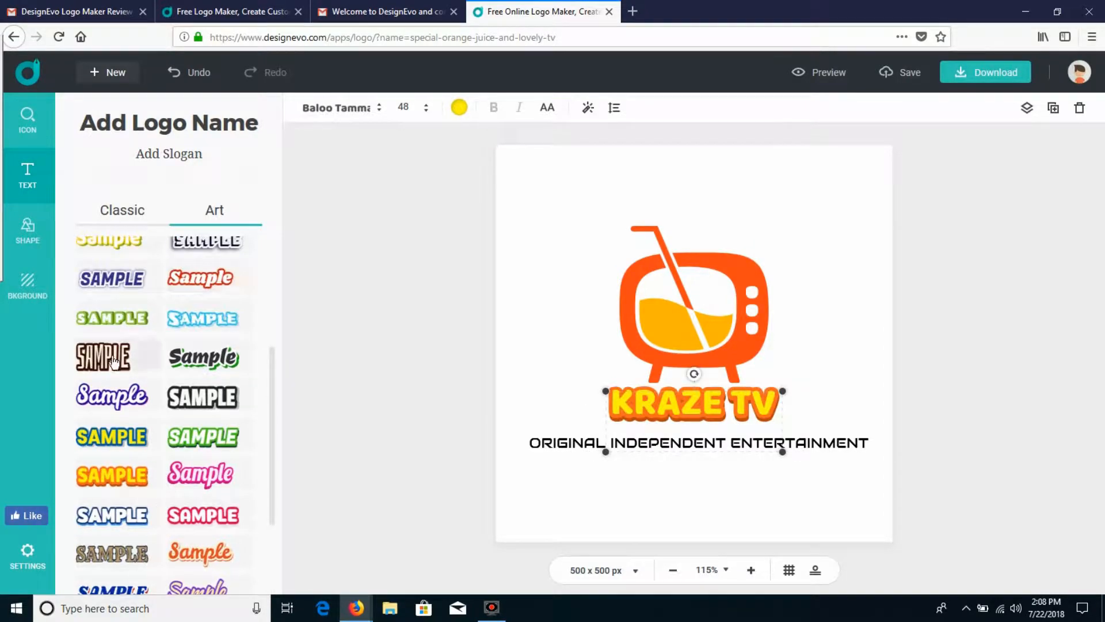
{"action": "left_click", "coordinate": [138, 351]}
{"action": "left_click", "coordinate": [115, 317]}
{"action": "scroll", "coordinate": [118, 319], "scroll_direction": "up", "scroll_amount": 4}
{"action": "left_click", "coordinate": [202, 262]}
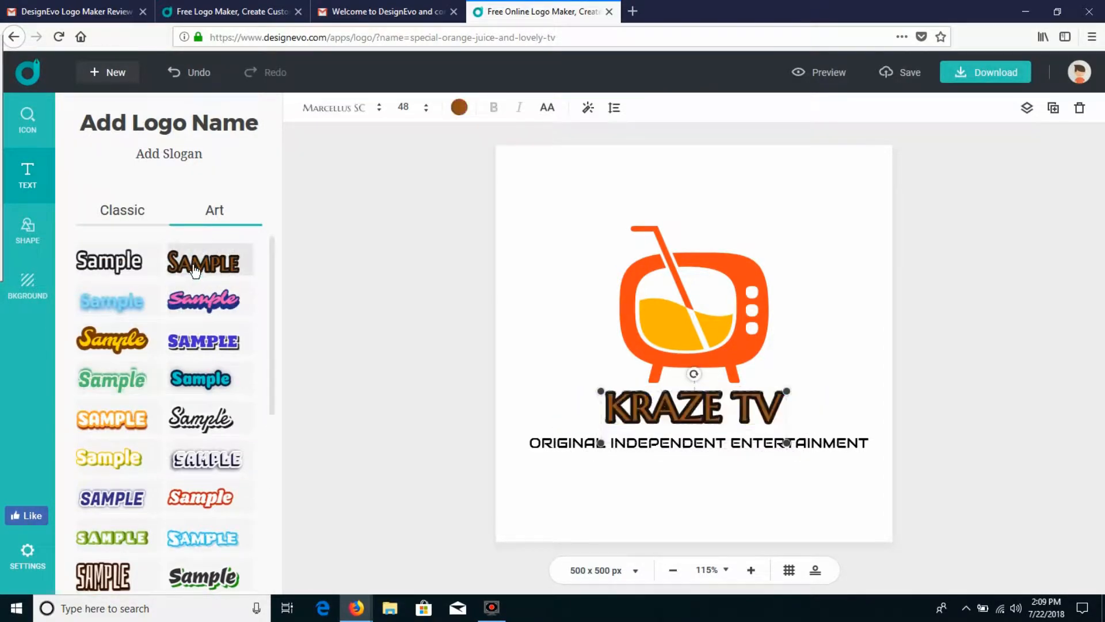
{"action": "left_click", "coordinate": [459, 107]}
Step: Set the KRAZE TV name's letter spacing to 25, line height to -10 and curve to 2
{"action": "left_click", "coordinate": [613, 107]}
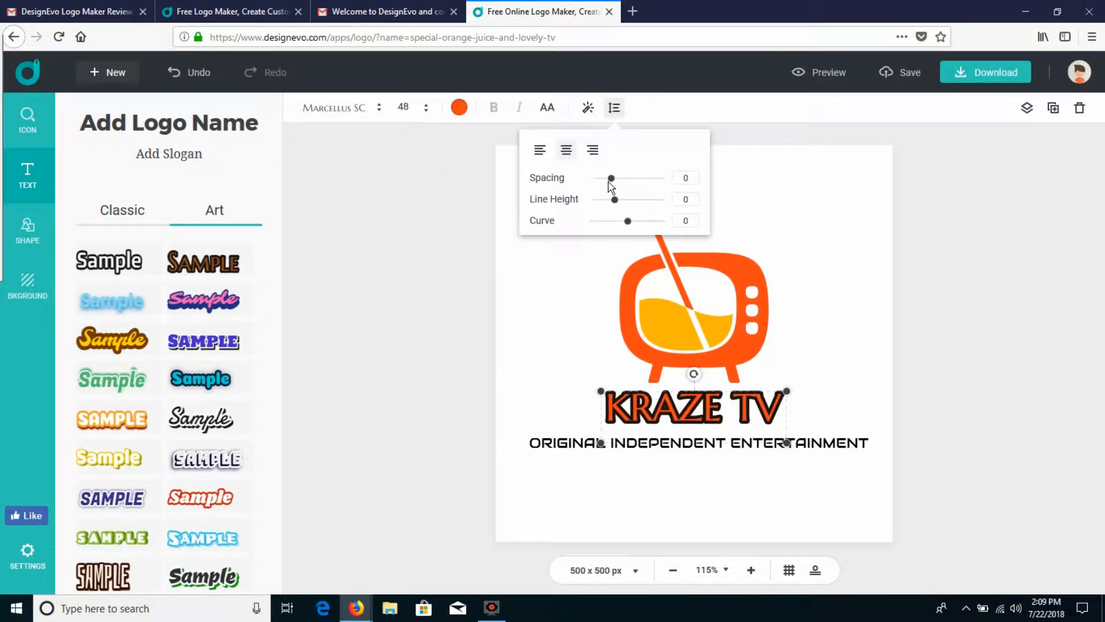
{"action": "mouse_move", "coordinate": [614, 182]}
{"action": "left_mouse_down"}
{"action": "mouse_move", "coordinate": [653, 183]}
{"action": "mouse_move", "coordinate": [622, 188]}
{"action": "mouse_move", "coordinate": [631, 188]}
{"action": "left_mouse_up"}
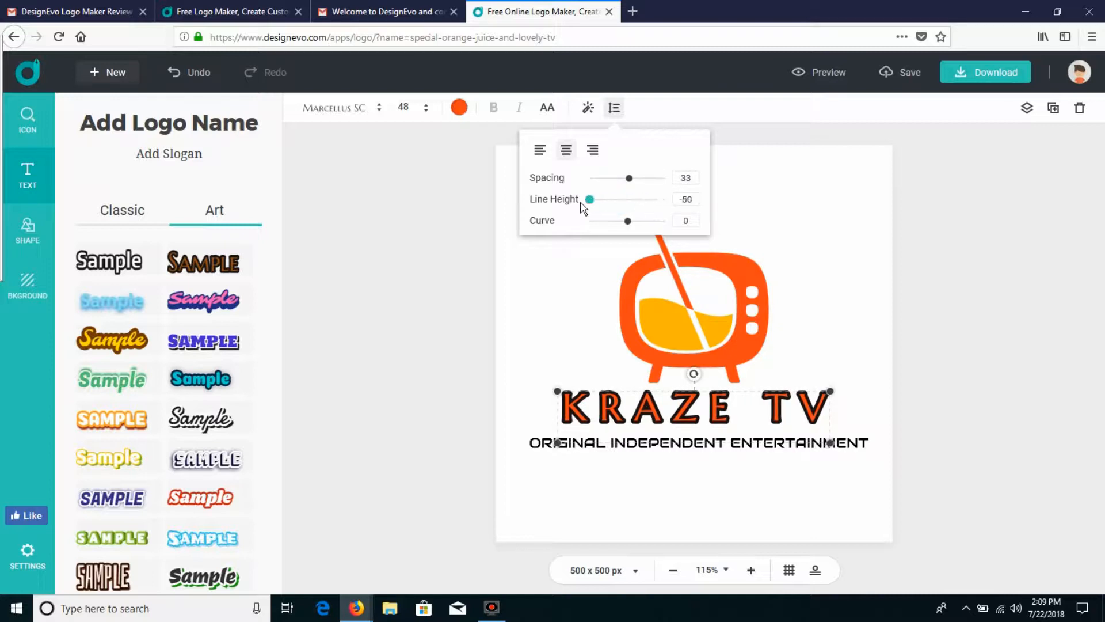
{"action": "left_click_drag", "start_coordinate": [632, 183], "coordinate": [630, 223]}
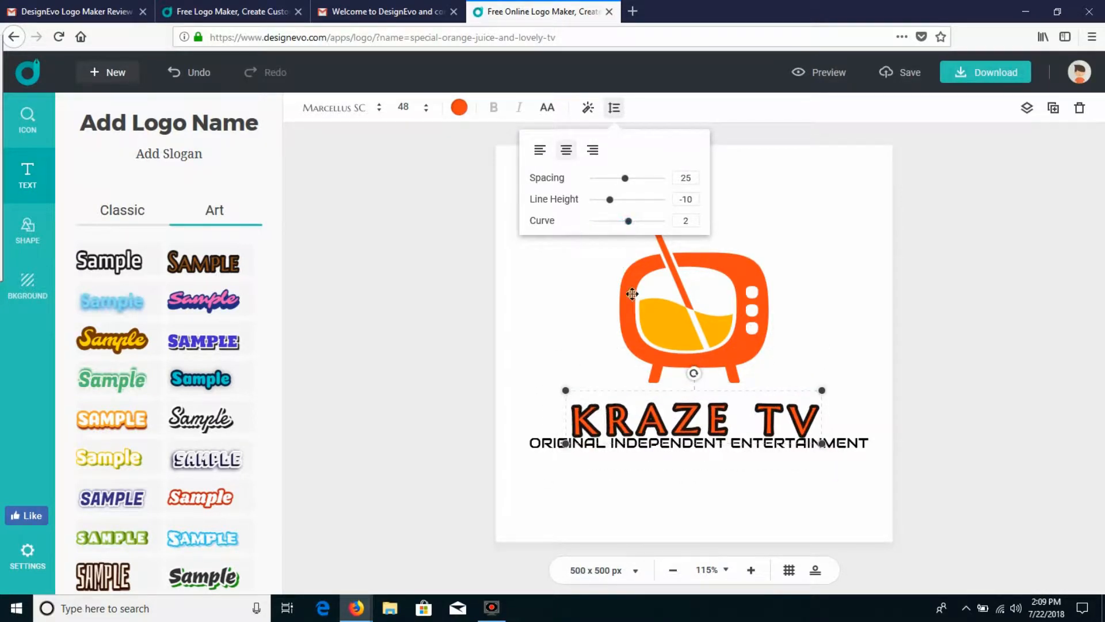
Step: Move the KRAZE TV name slightly upward, away from the slogan
{"action": "left_click", "coordinate": [689, 418]}
{"action": "left_click", "coordinate": [736, 387]}
{"action": "left_click_drag", "start_coordinate": [705, 415], "coordinate": [704, 406]}
Step: Set the KRAZE TV name's letter spacing to 6, try the Holtwood One SC and Graduate fonts, and apply Montaga
{"action": "left_click", "coordinate": [614, 107]}
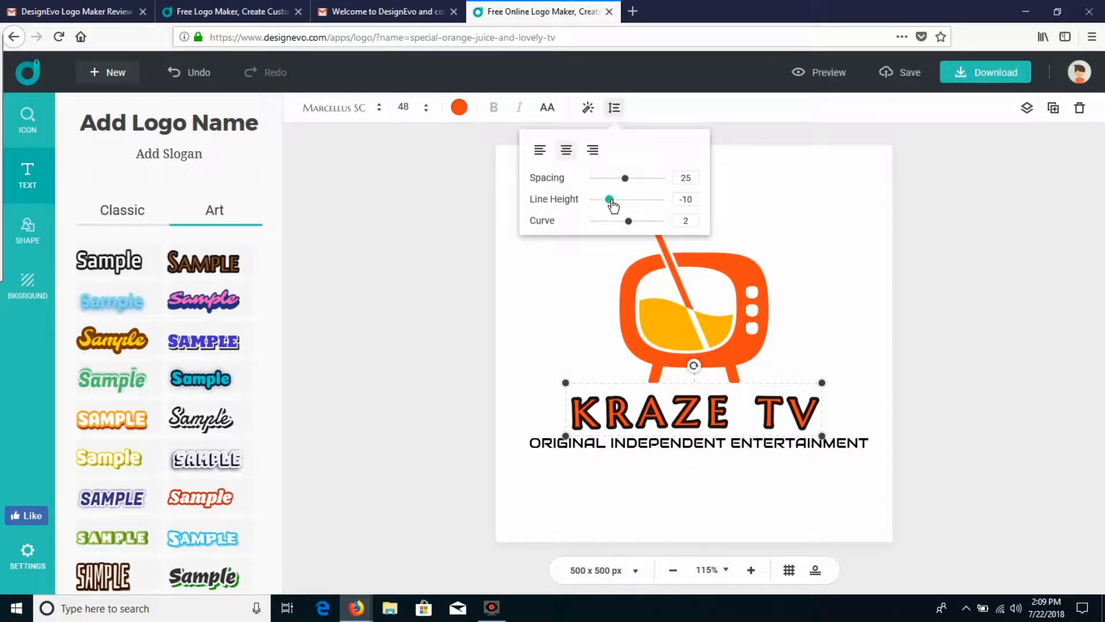
{"action": "left_click_drag", "start_coordinate": [626, 186], "coordinate": [616, 186]}
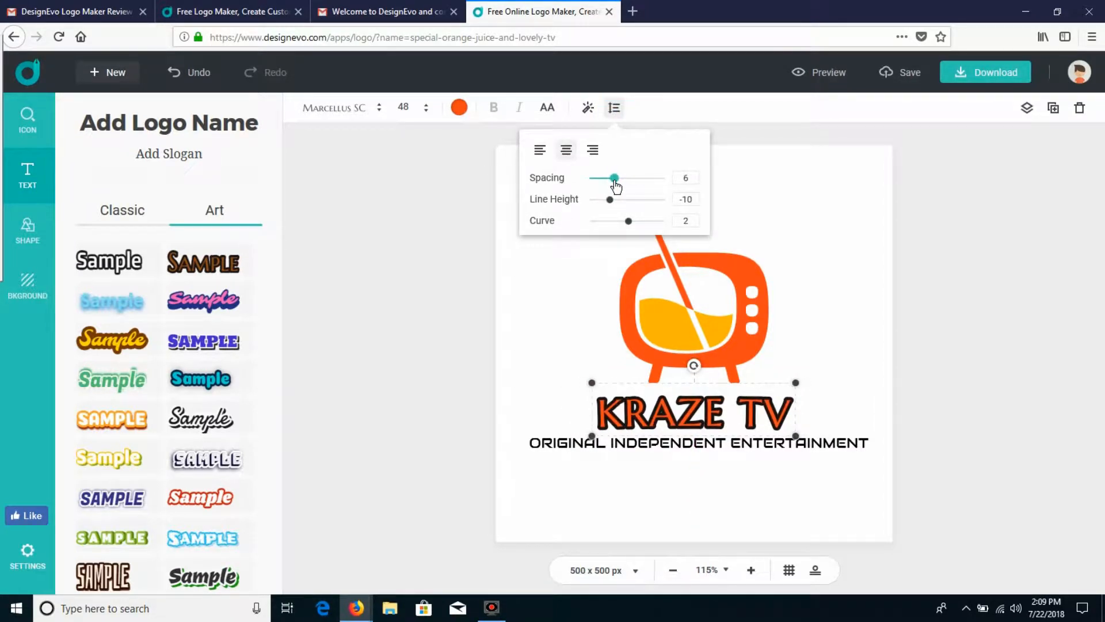
{"action": "left_click", "coordinate": [364, 110]}
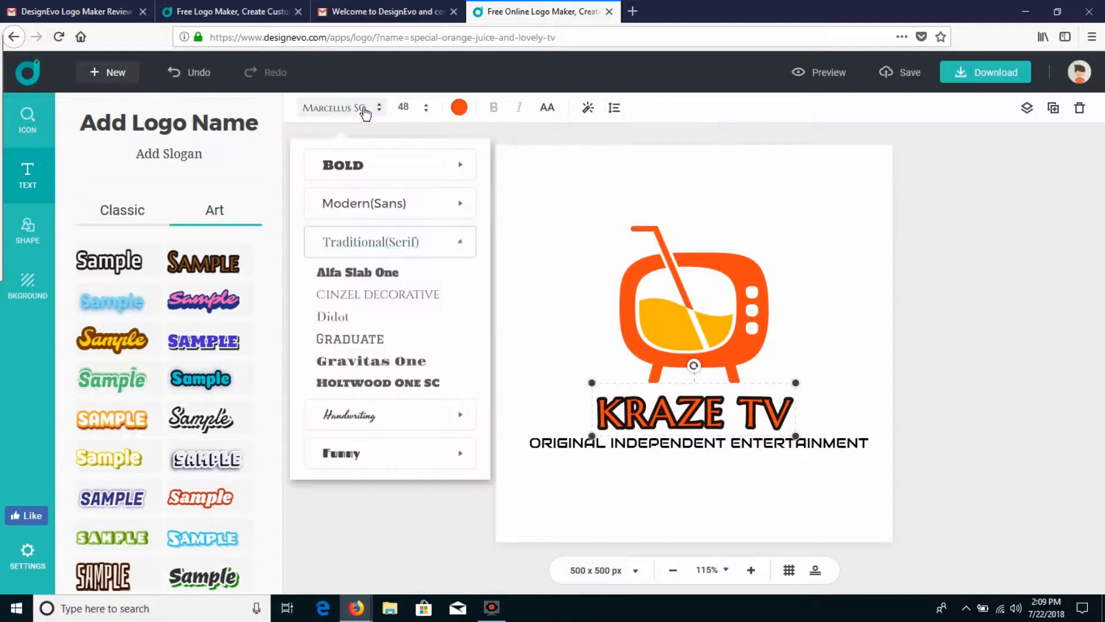
{"action": "left_click", "coordinate": [375, 375]}
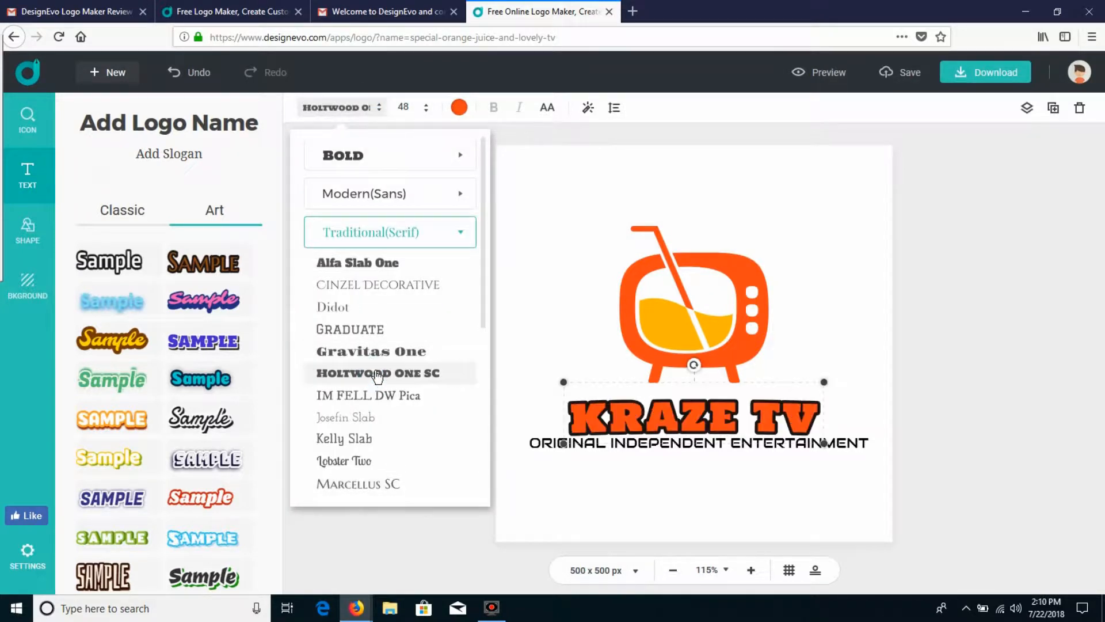
{"action": "left_click", "coordinate": [362, 329]}
{"action": "left_click_drag", "start_coordinate": [485, 242], "coordinate": [476, 501]}
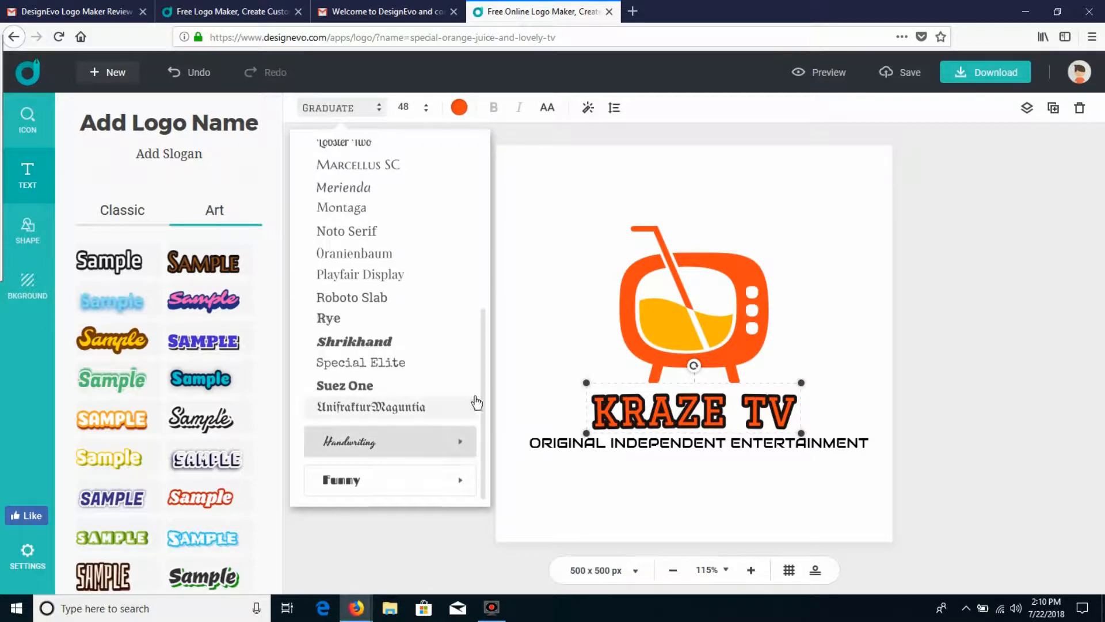
{"action": "scroll", "coordinate": [415, 346], "scroll_direction": "up", "scroll_amount": 2}
{"action": "left_click", "coordinate": [375, 270]}
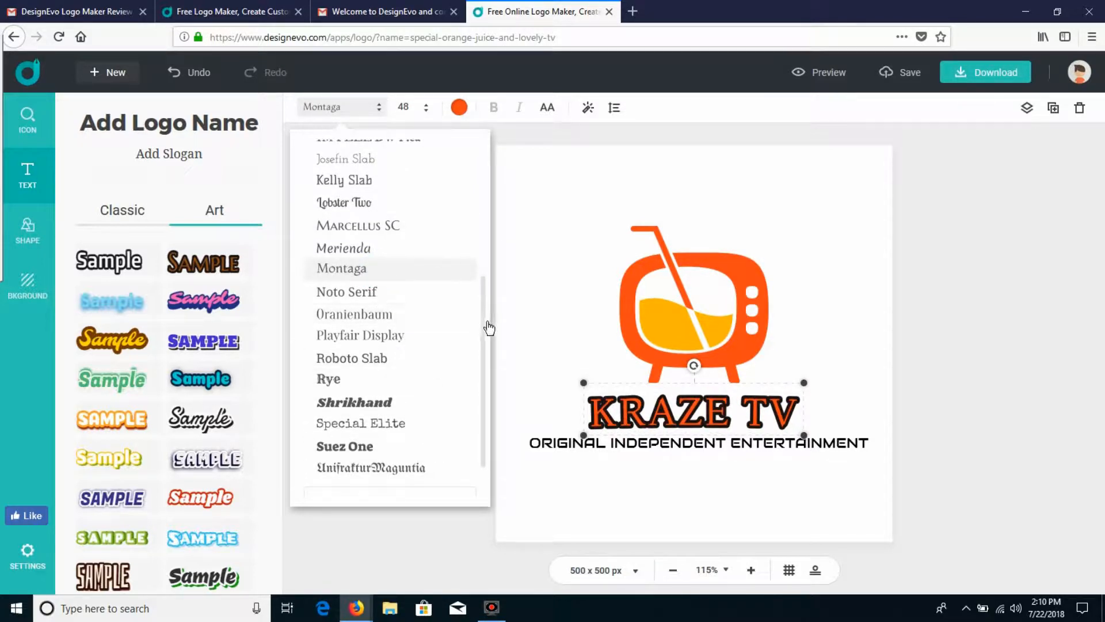
{"action": "left_click_drag", "start_coordinate": [485, 326], "coordinate": [484, 219]}
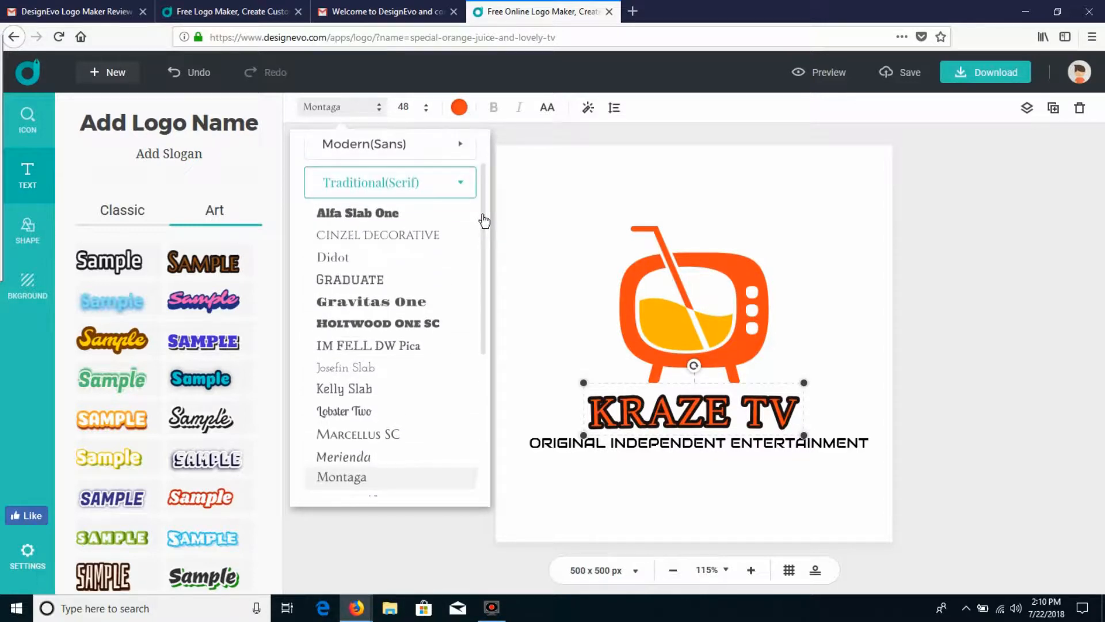
Step: Recolour the KRAZE TV name with a custom bright red, EC0A0A
{"action": "left_click", "coordinate": [459, 107]}
{"action": "left_click", "coordinate": [395, 172]}
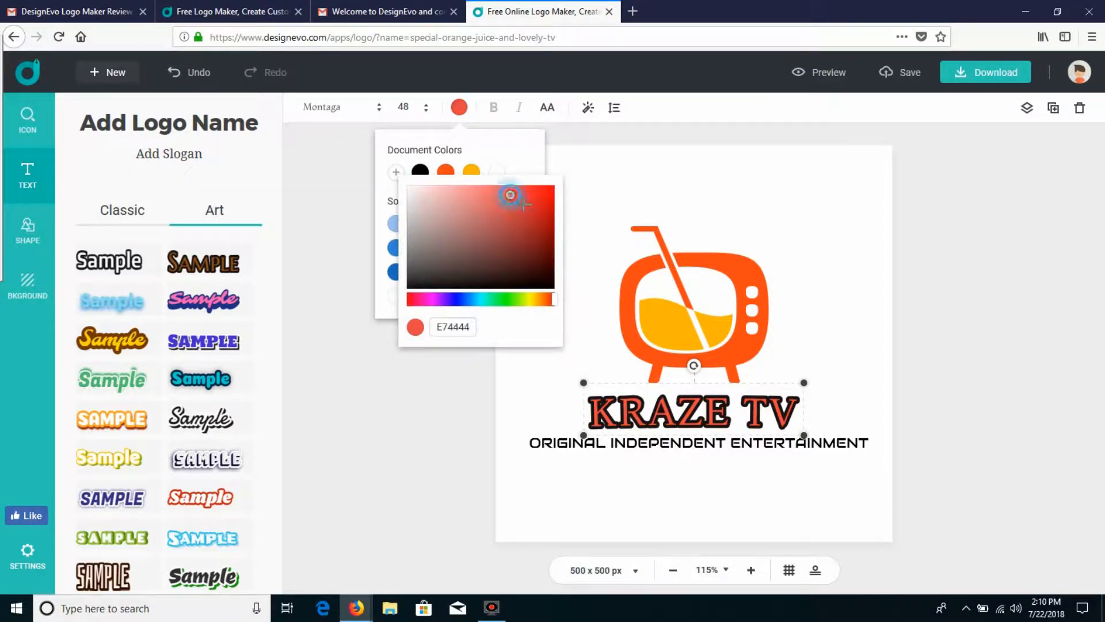
{"action": "left_click_drag", "start_coordinate": [510, 195], "coordinate": [568, 197]}
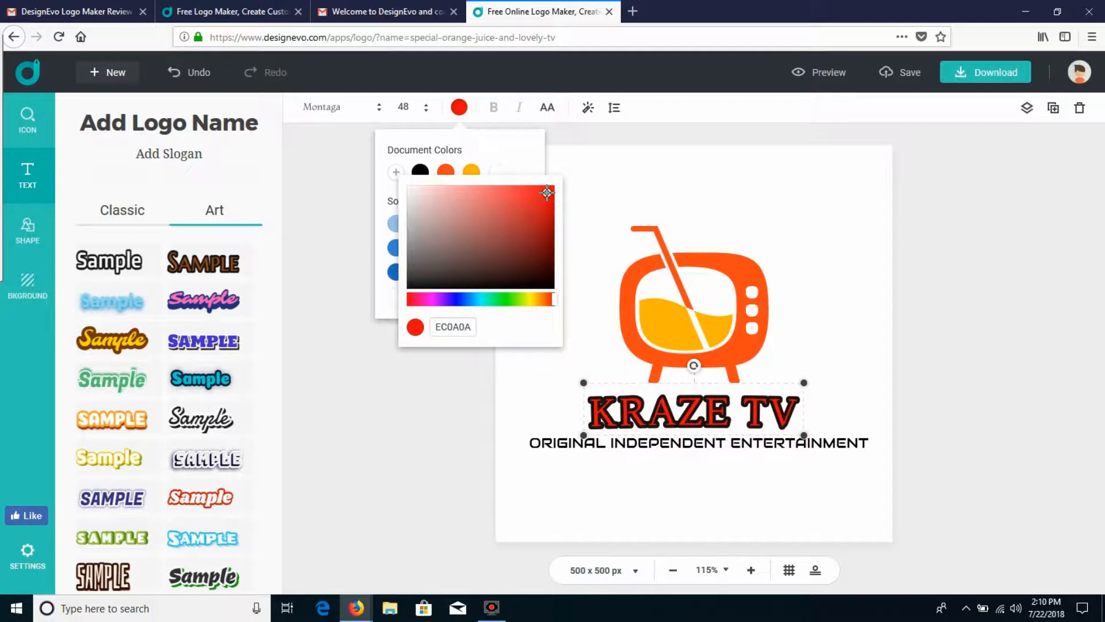
{"action": "left_click", "coordinate": [416, 385]}
Step: Try orange, black, white and red logo backgrounds, and apply the light grey gradient
{"action": "left_click", "coordinate": [122, 213]}
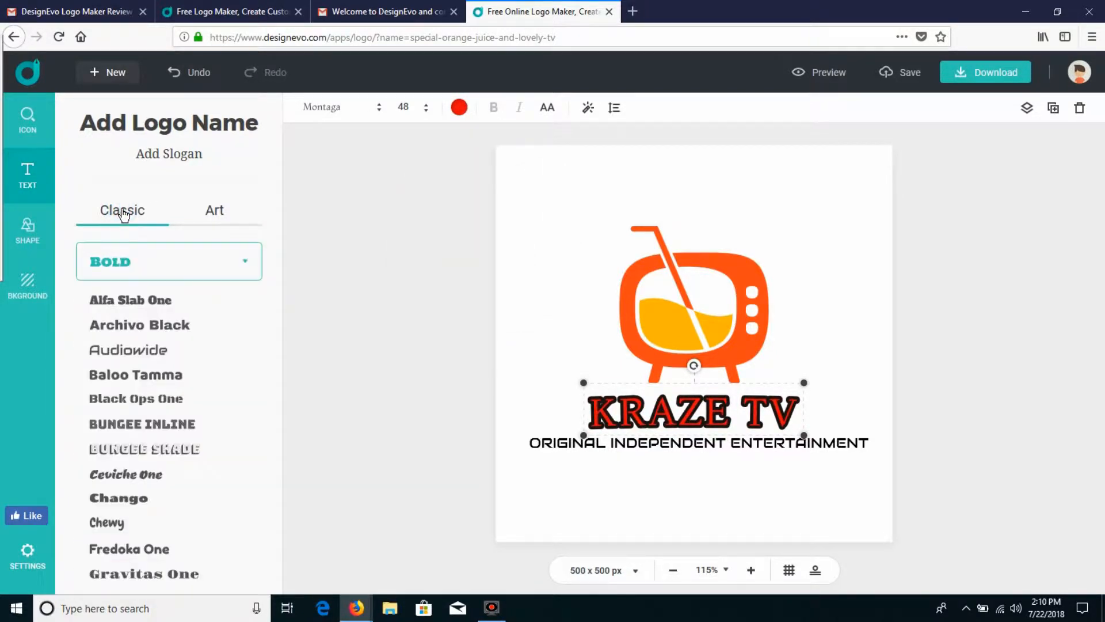
{"action": "left_click", "coordinate": [27, 285]}
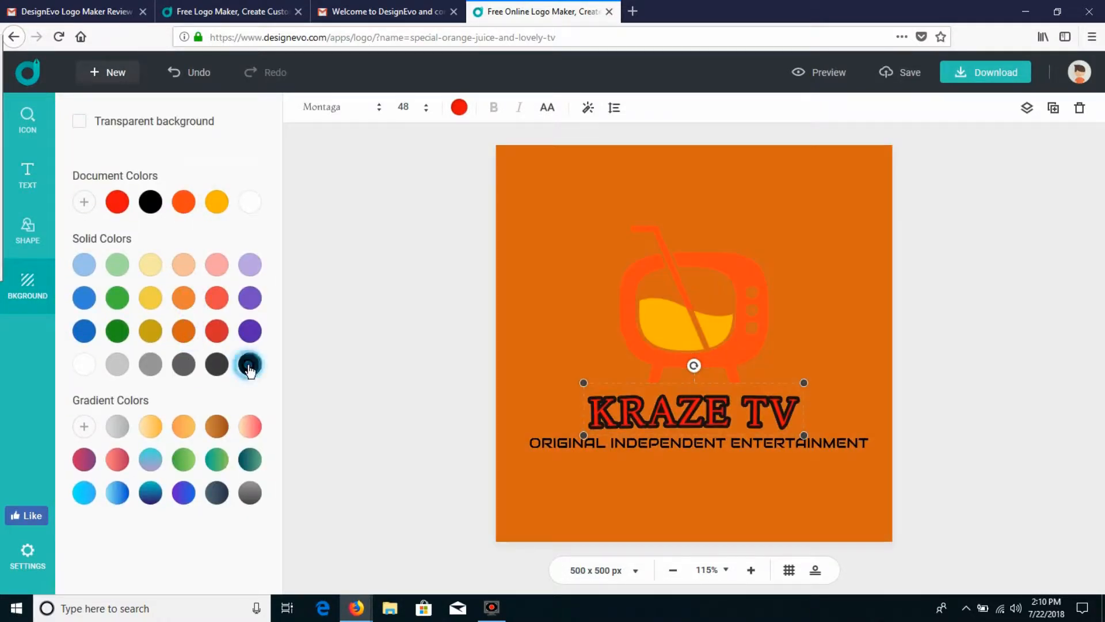
{"action": "left_click", "coordinate": [250, 363]}
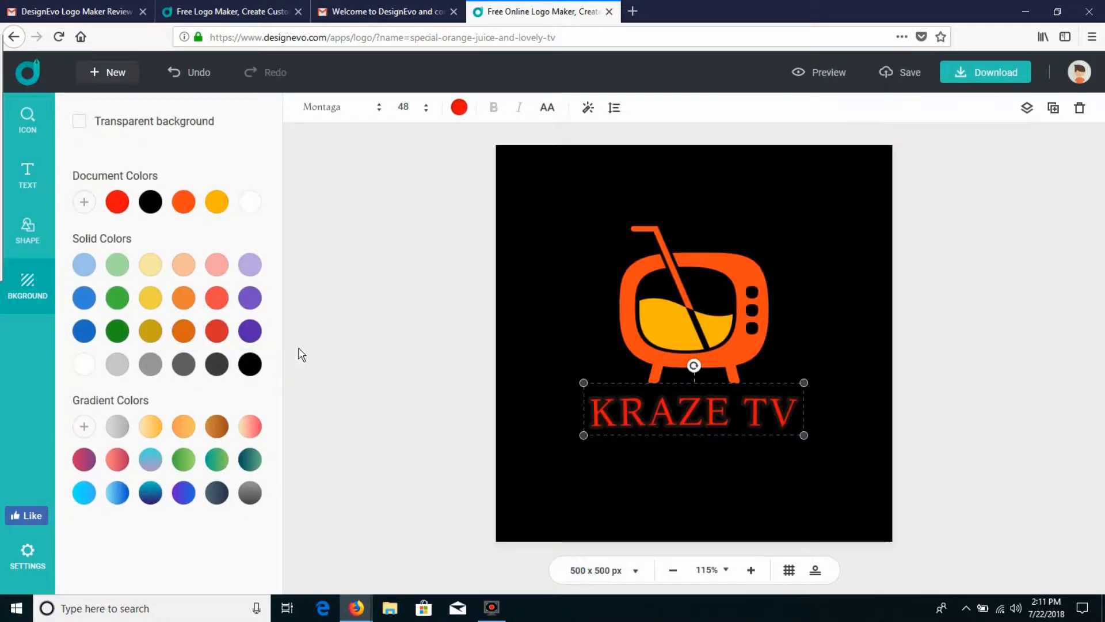
{"action": "left_click", "coordinate": [257, 210]}
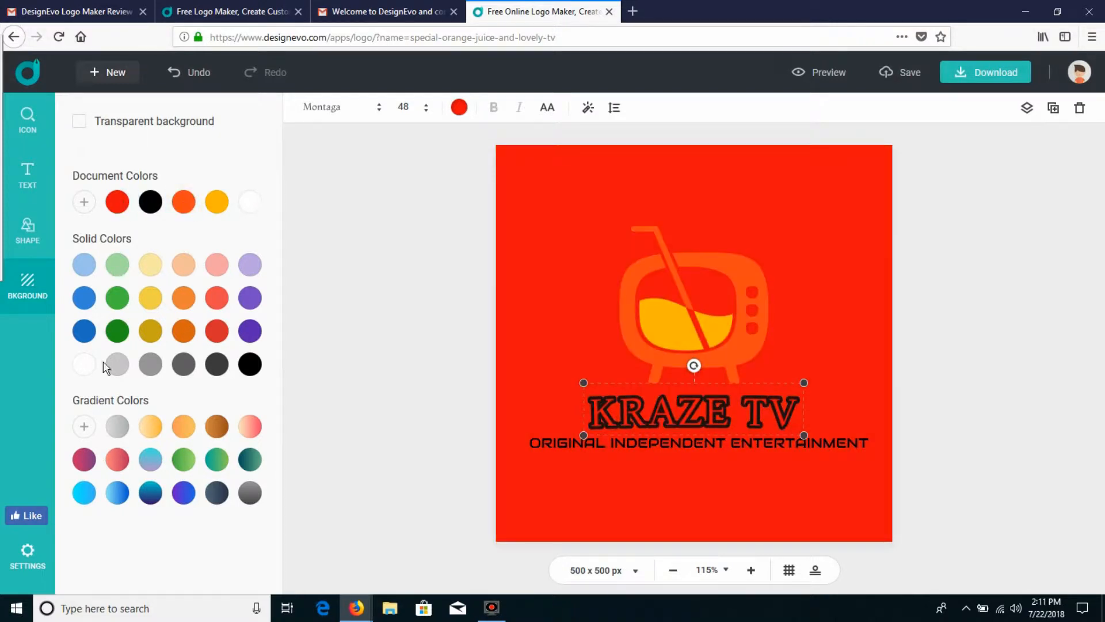
{"action": "left_click", "coordinate": [152, 431]}
{"action": "left_click", "coordinate": [122, 463]}
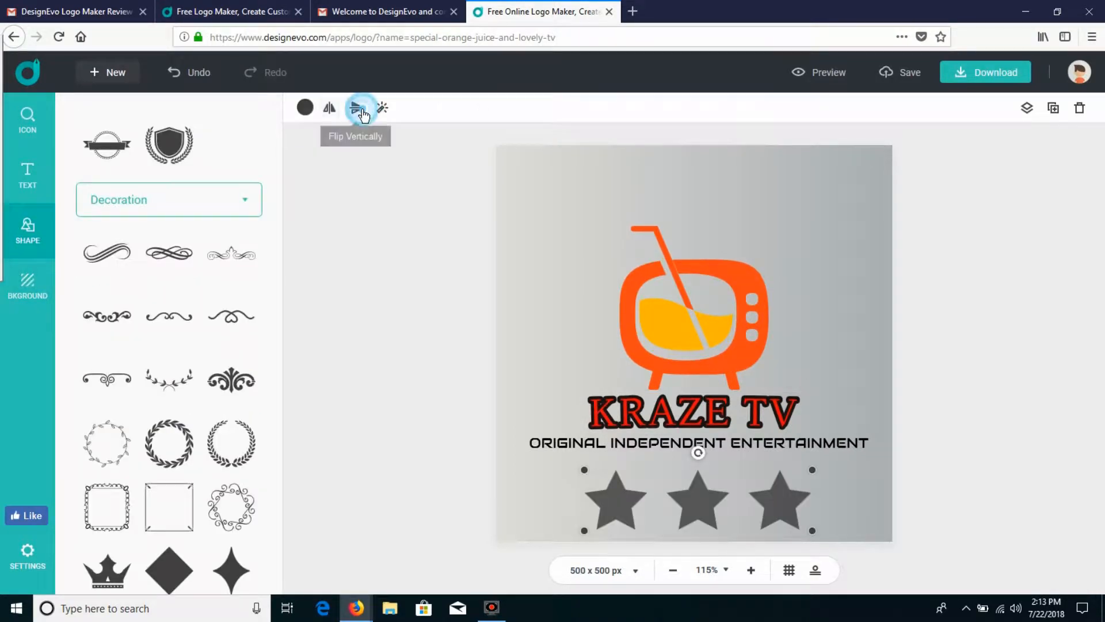
Step: Flip the three stars vertically and back upright, and recolour them red
{"action": "left_click", "coordinate": [361, 111]}
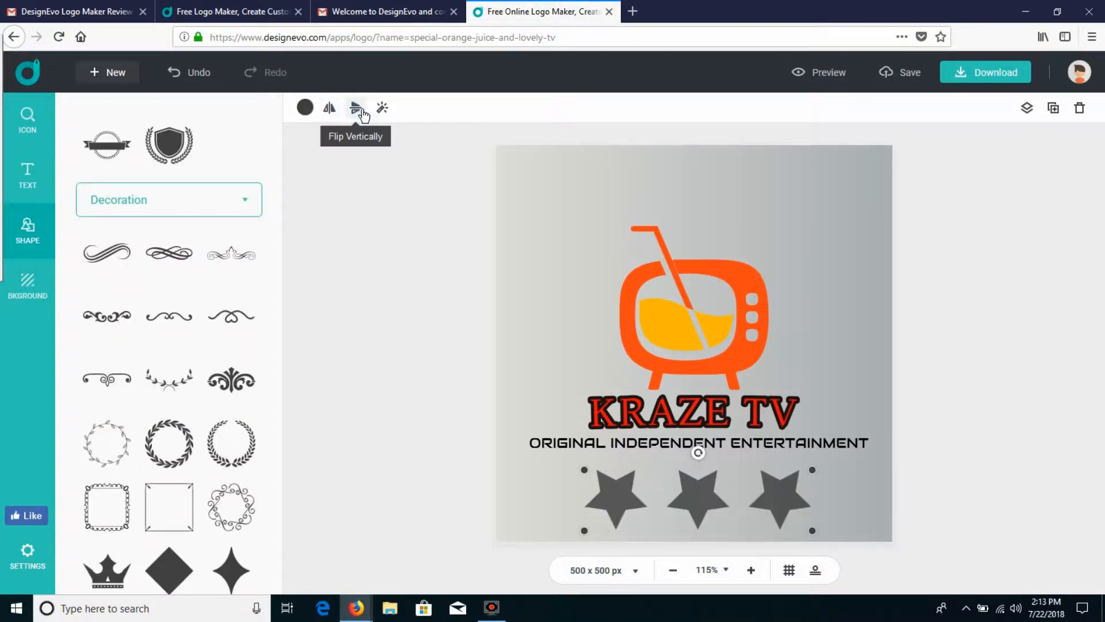
{"action": "left_click", "coordinate": [363, 116]}
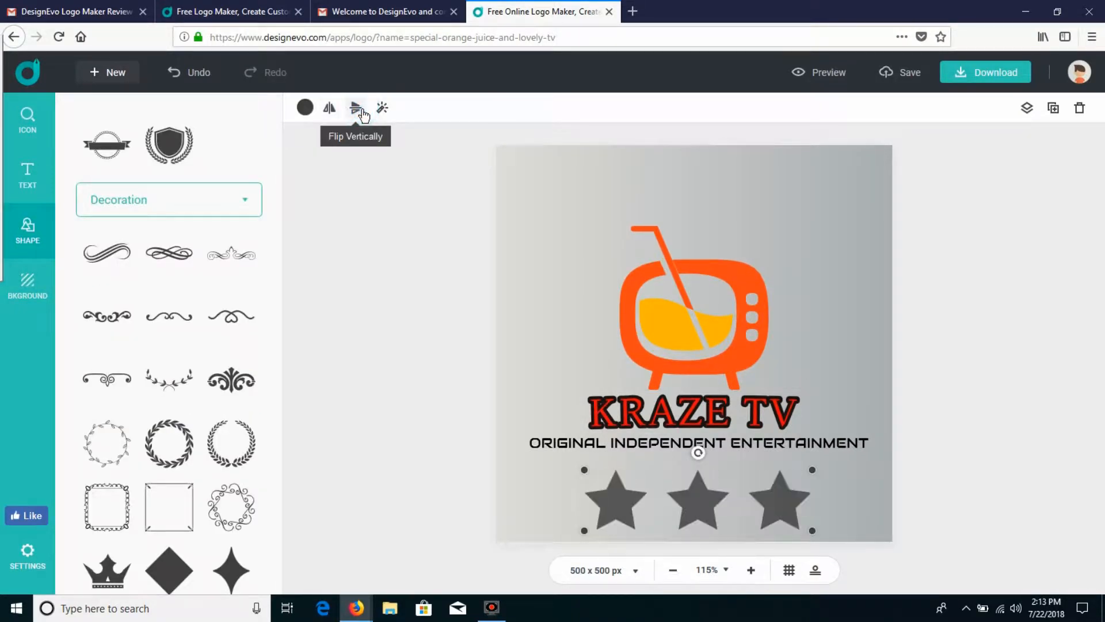
{"action": "left_click", "coordinate": [306, 108]}
{"action": "left_click", "coordinate": [334, 173]}
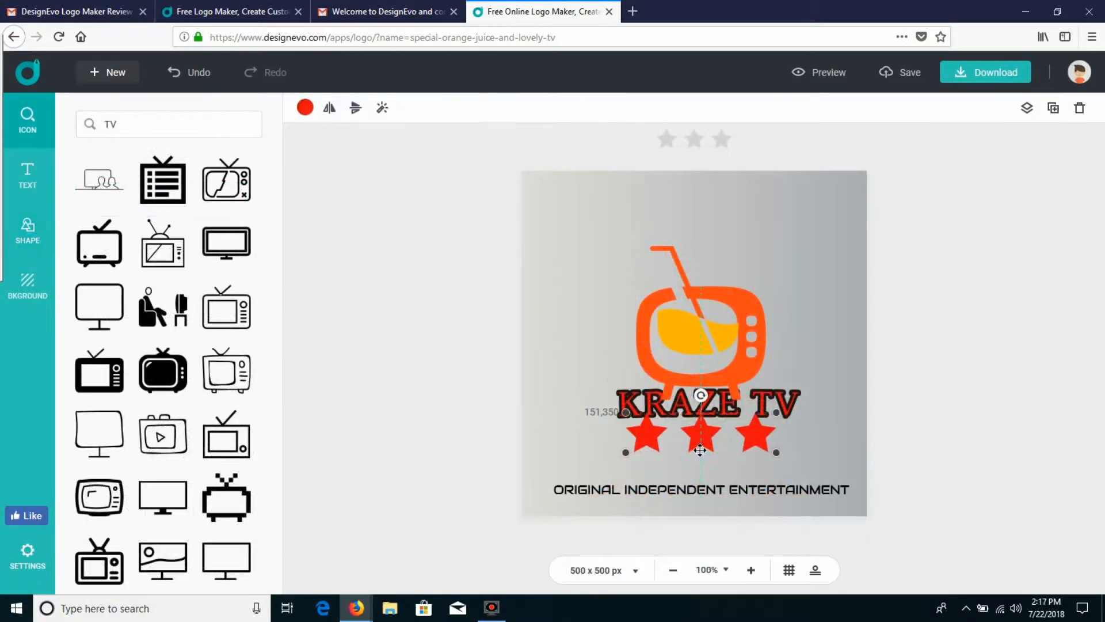
Step: Place the icon of a seated person watching TV inside the television frame and remove the straw and juice shapes
{"action": "left_click", "coordinate": [712, 412]}
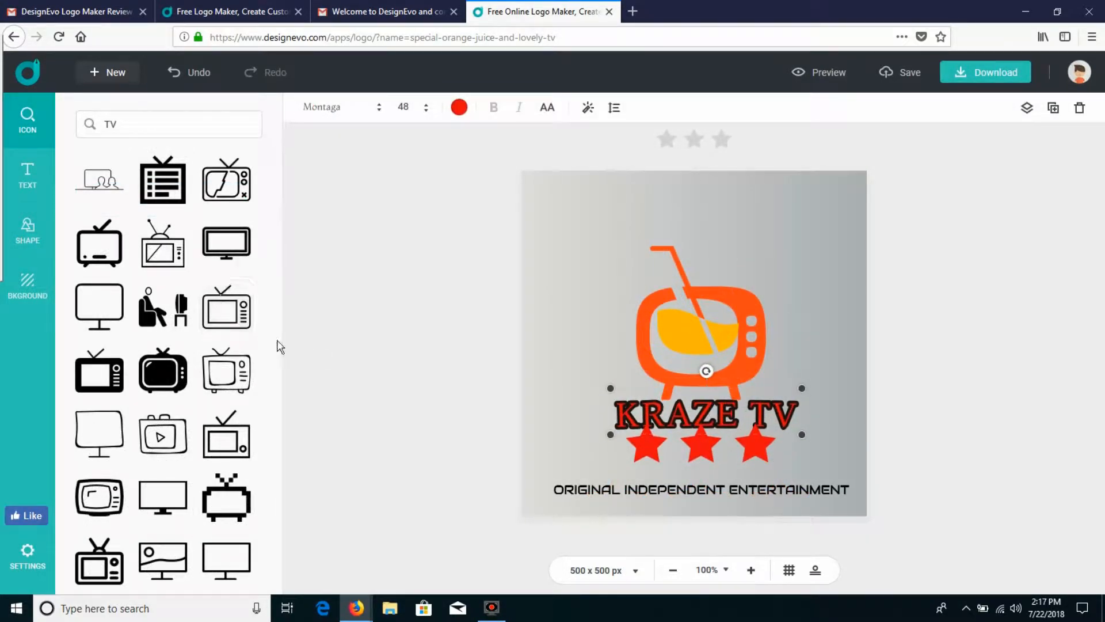
{"action": "left_click", "coordinate": [145, 322]}
{"action": "left_click_drag", "start_coordinate": [678, 360], "coordinate": [679, 355]}
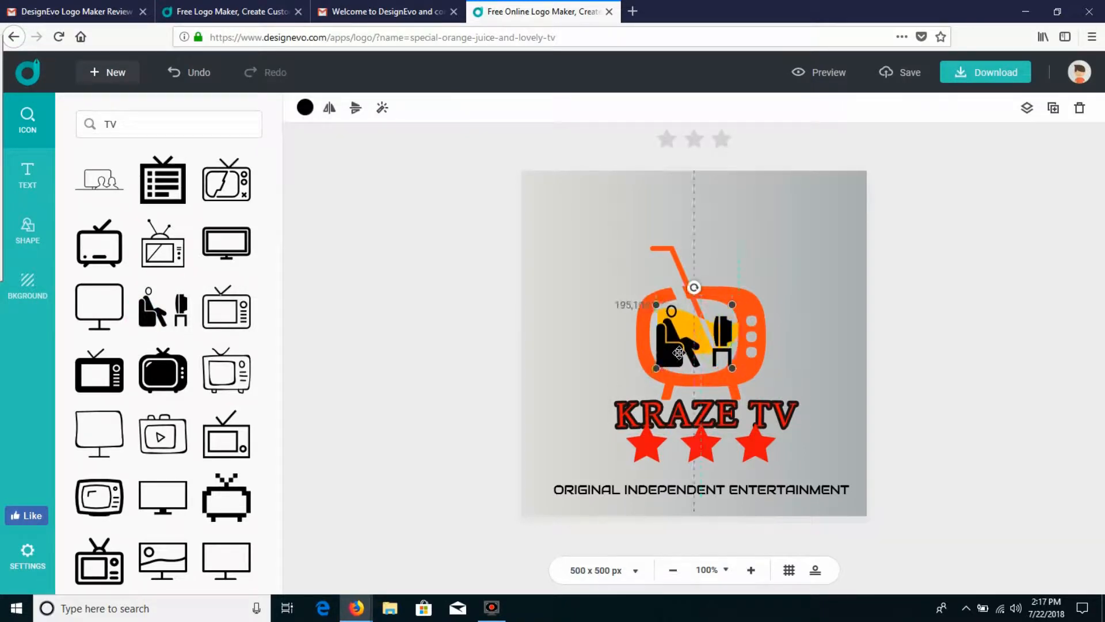
{"action": "left_click_drag", "start_coordinate": [680, 355], "coordinate": [680, 355]}
{"action": "left_click", "coordinate": [696, 309]}
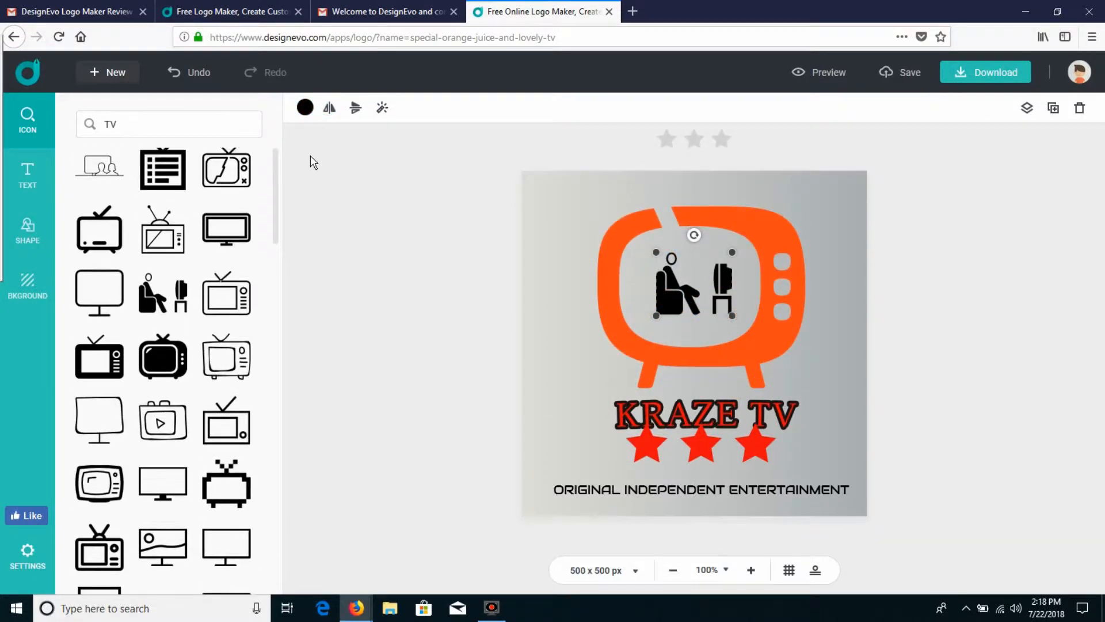
Step: Recolour the television frame black and move it slightly upward around the seated figure
{"action": "left_click", "coordinate": [759, 217]}
{"action": "left_click", "coordinate": [305, 107]}
{"action": "left_click", "coordinate": [361, 172]}
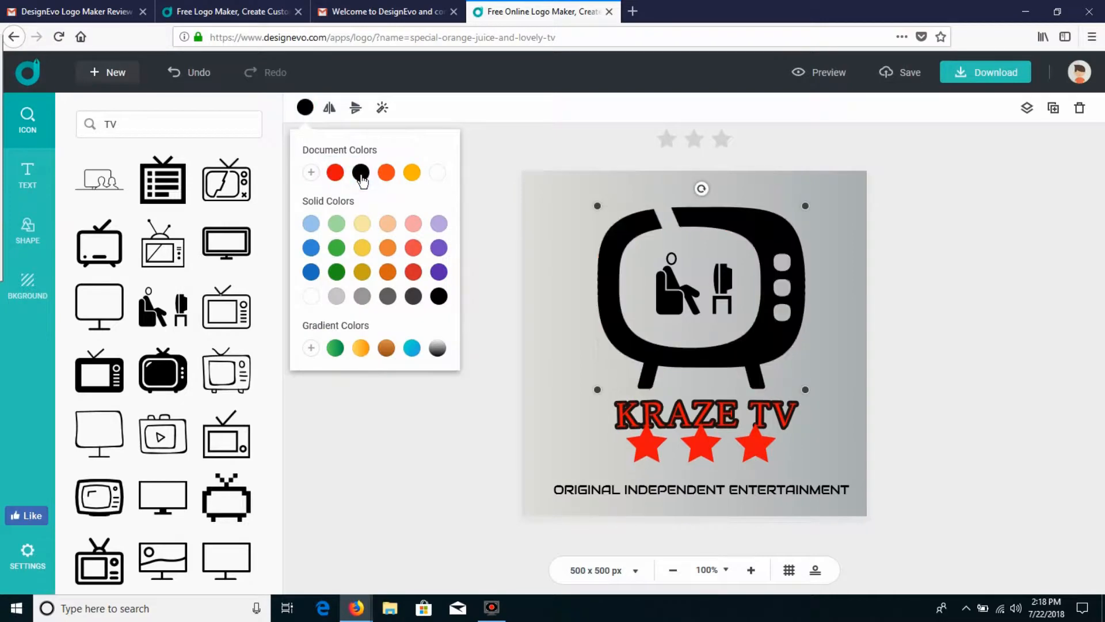
{"action": "left_click_drag", "start_coordinate": [727, 353], "coordinate": [716, 323]}
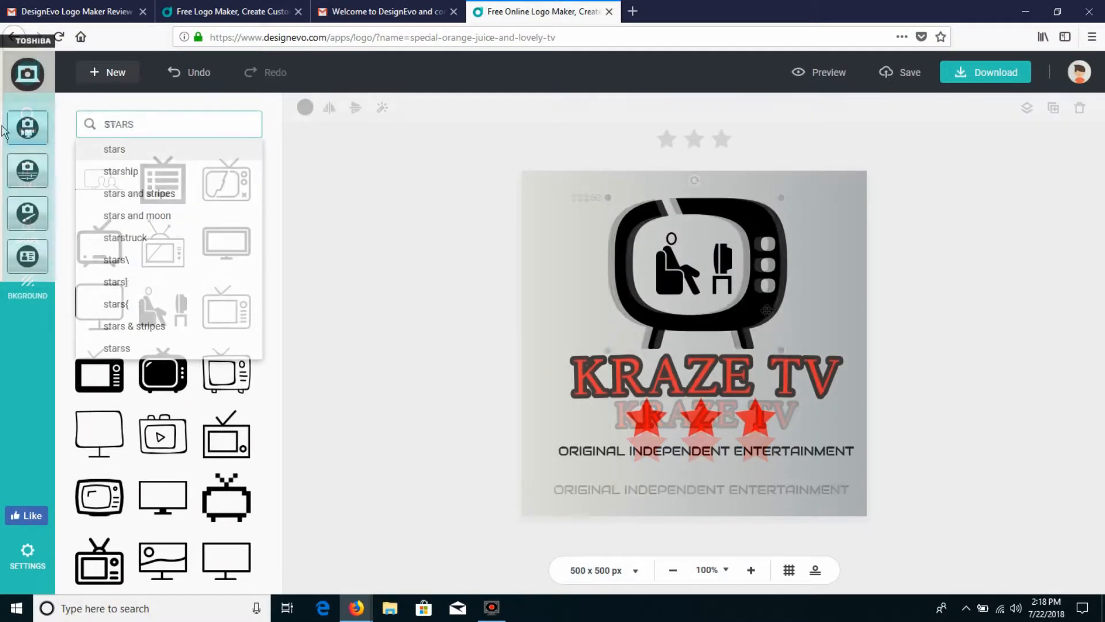
Step: Search the icon library for stars and browse the results
{"action": "key", "text": "Return"}
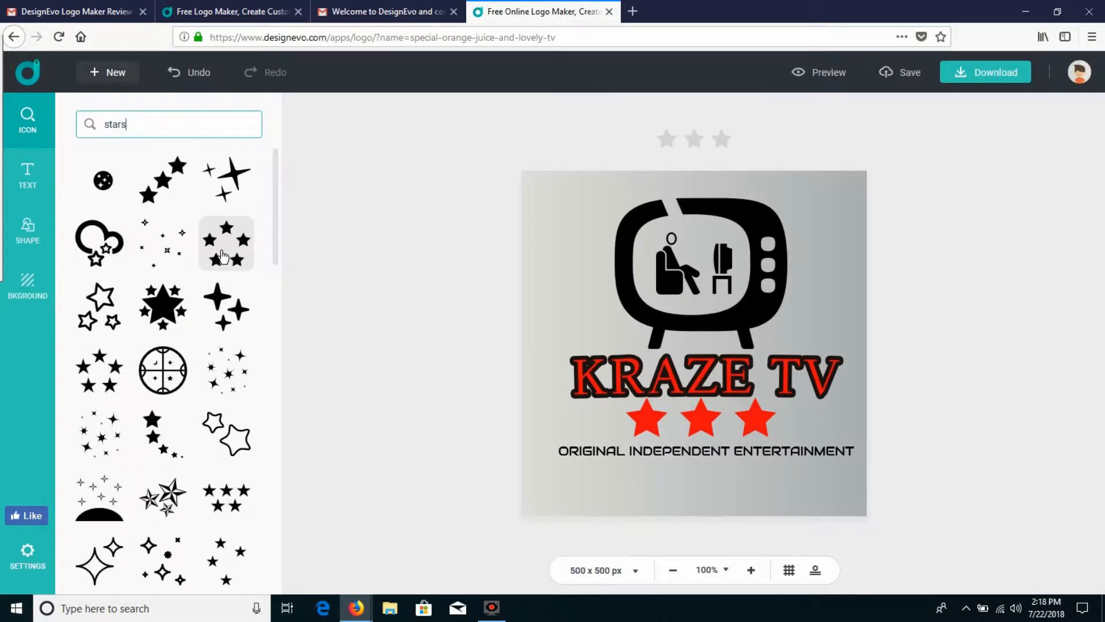
{"action": "left_click_drag", "start_coordinate": [279, 217], "coordinate": [265, 564]}
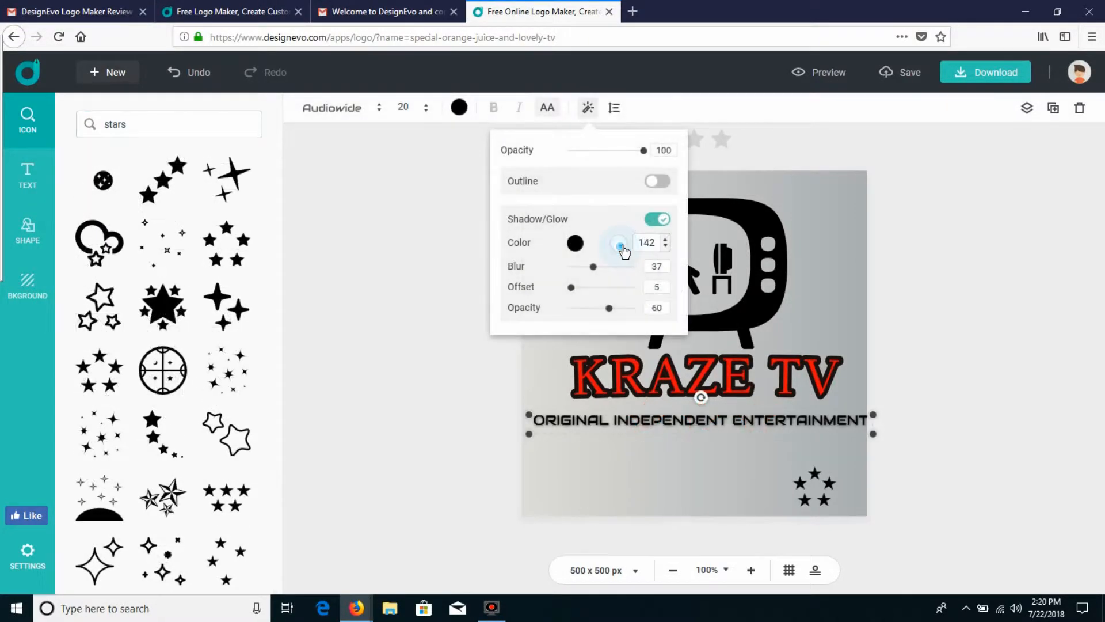
Step: Set the slogan's shadow to angle 179, blur 100, offset 1 and opacity 100, try yellow and orange, and colour it red
{"action": "mouse_move", "coordinate": [624, 251]}
{"action": "left_mouse_down"}
{"action": "mouse_move", "coordinate": [612, 235]}
{"action": "mouse_move", "coordinate": [623, 265]}
{"action": "left_mouse_up"}
{"action": "left_click_drag", "start_coordinate": [573, 289], "coordinate": [607, 293]}
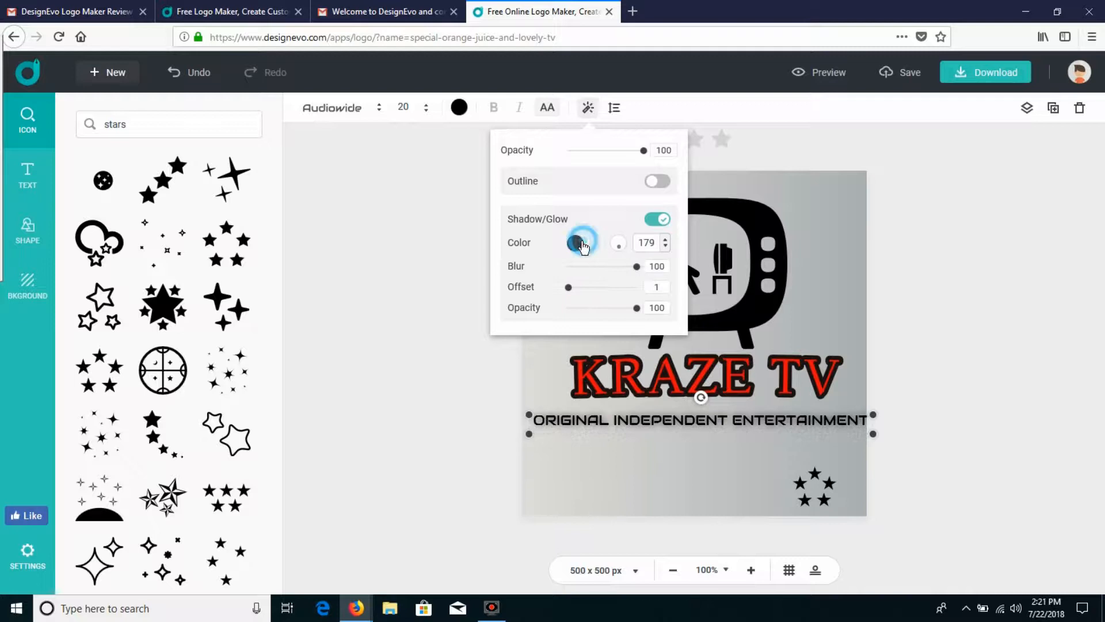
{"action": "left_click", "coordinate": [577, 243]}
{"action": "left_click", "coordinate": [564, 390]}
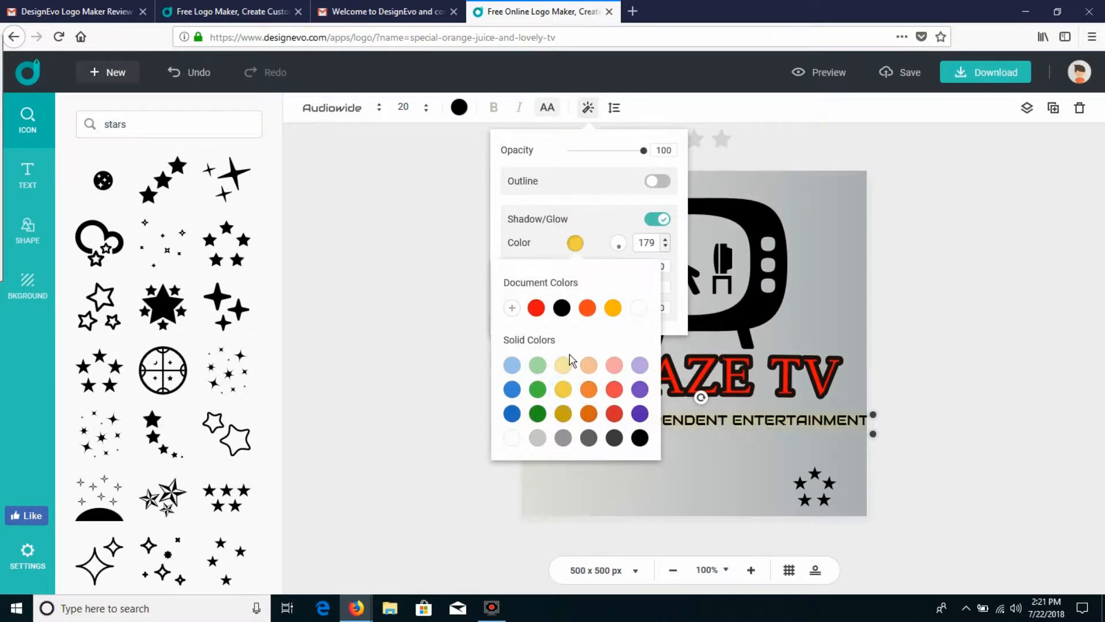
{"action": "left_click", "coordinate": [590, 309]}
{"action": "left_click", "coordinate": [613, 308]}
{"action": "left_click", "coordinate": [536, 308]}
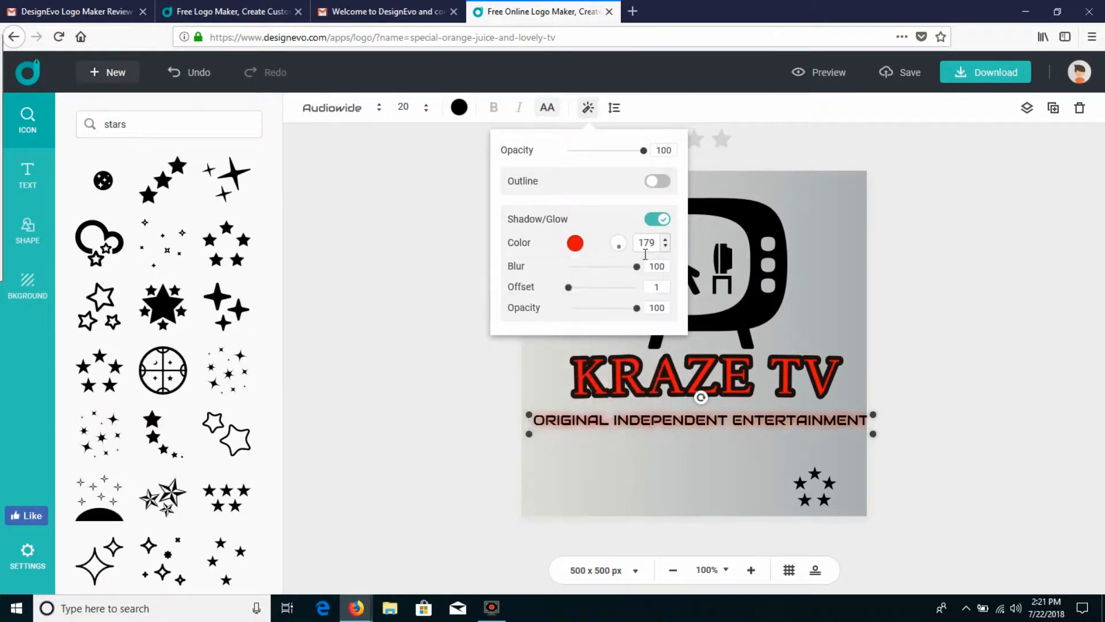
Step: Turn on the slogan's outline and try black and red outline colours
{"action": "left_click", "coordinate": [657, 181]}
{"action": "left_click", "coordinate": [575, 205]}
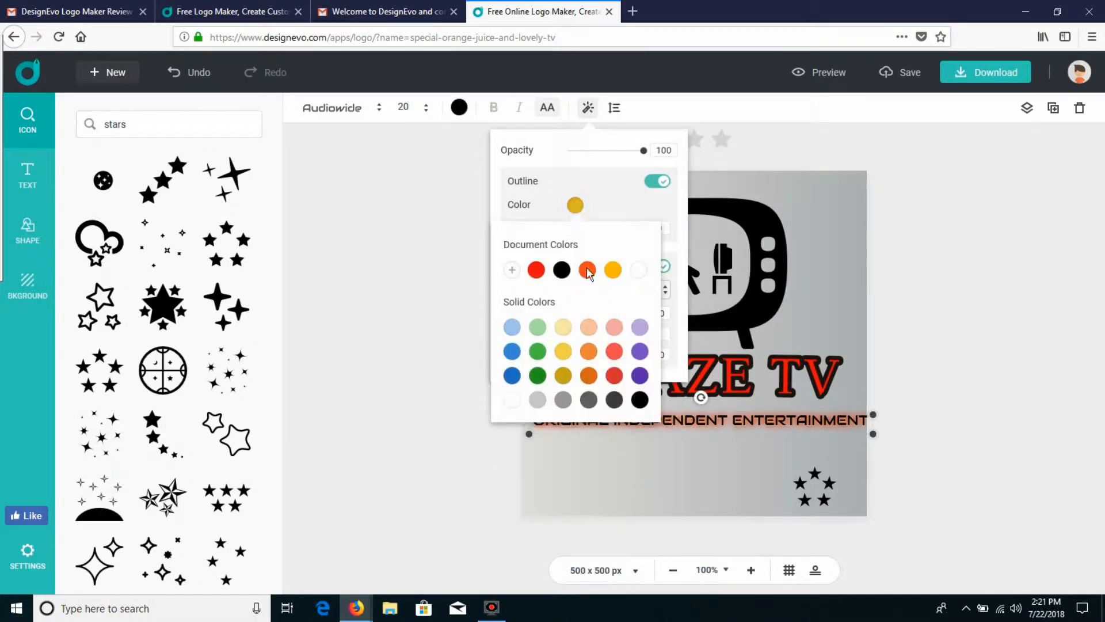
{"action": "left_click", "coordinate": [640, 400]}
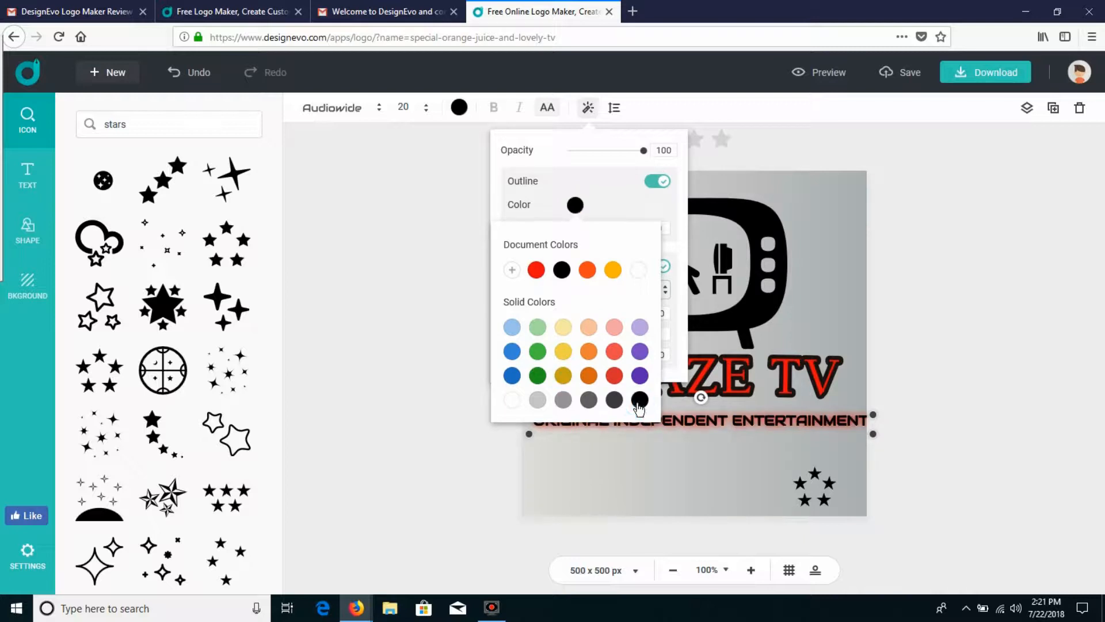
{"action": "left_click", "coordinate": [614, 377]}
{"action": "left_click", "coordinate": [631, 138]}
{"action": "mouse_move", "coordinate": [643, 150]}
{"action": "left_mouse_down"}
{"action": "mouse_move", "coordinate": [593, 152]}
{"action": "mouse_move", "coordinate": [645, 152]}
{"action": "left_mouse_up"}
Step: Add a second five-star cluster below the slogan's left end and resize the cluster below its right end to match
{"action": "left_click", "coordinate": [803, 484]}
{"action": "left_click_drag", "start_coordinate": [792, 465], "coordinate": [846, 469]}
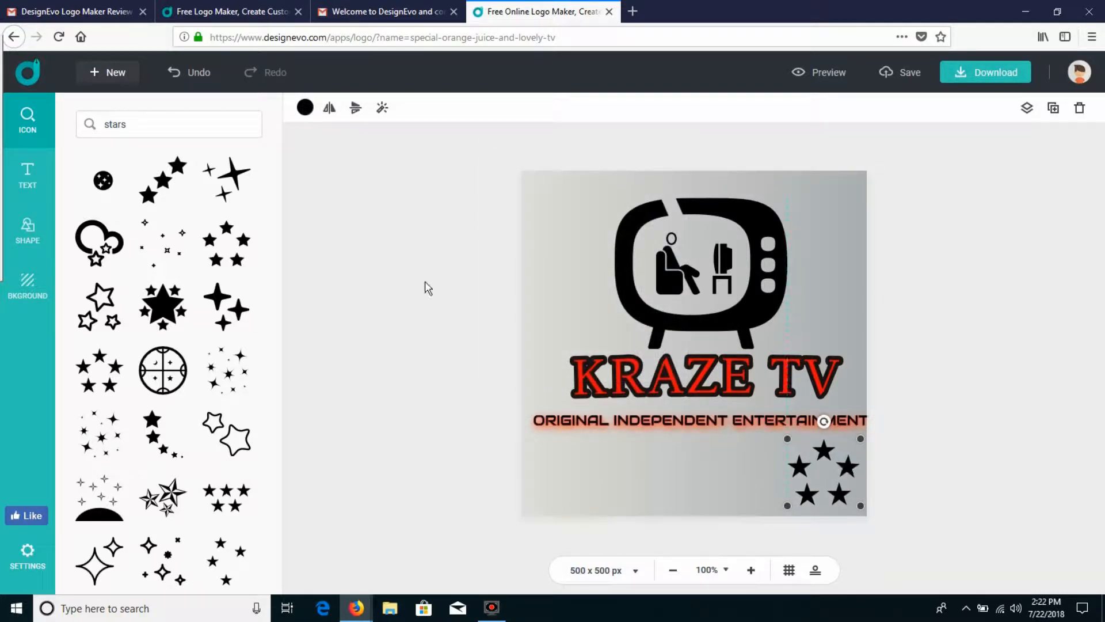
{"action": "left_click", "coordinate": [562, 474]}
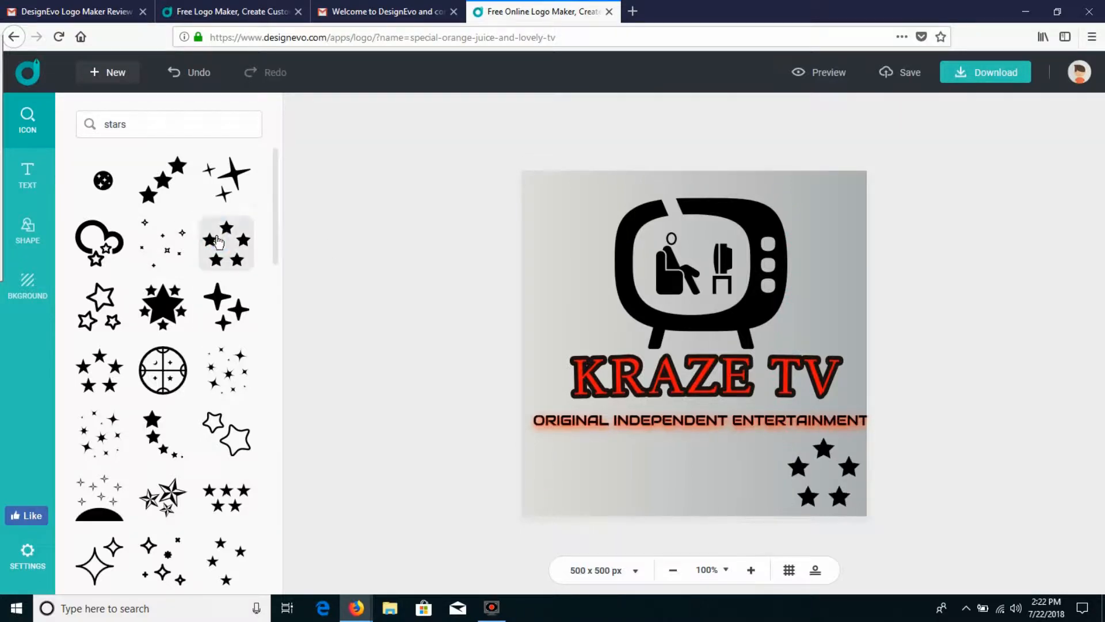
{"action": "left_click", "coordinate": [217, 242]}
{"action": "left_click_drag", "start_coordinate": [702, 325], "coordinate": [555, 438]}
{"action": "left_click", "coordinate": [822, 448]}
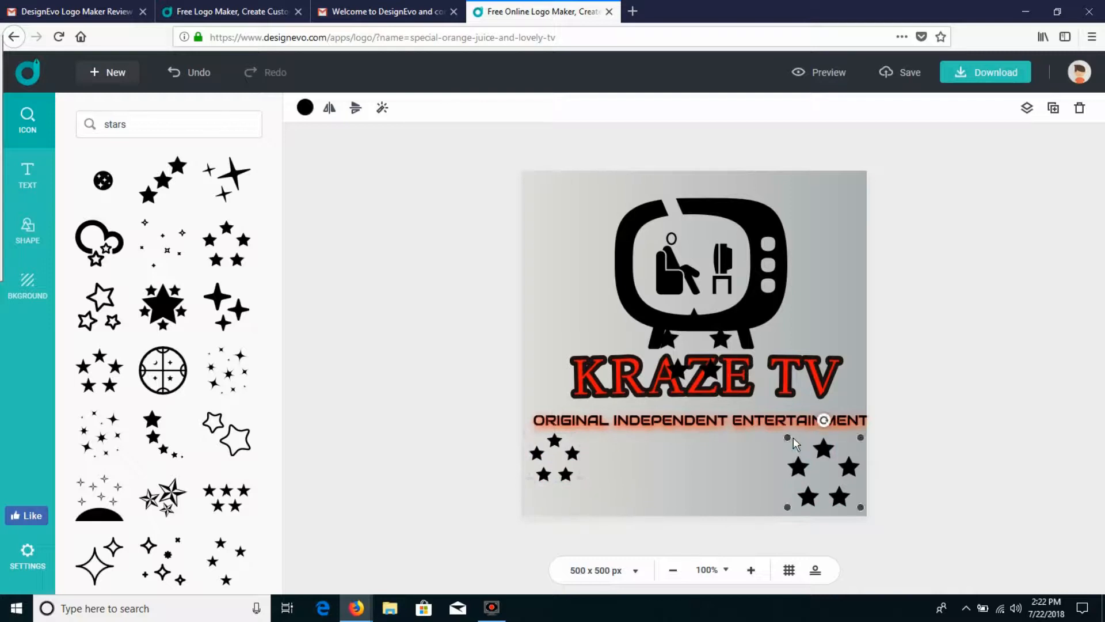
{"action": "left_click_drag", "start_coordinate": [787, 437], "coordinate": [837, 443]}
{"action": "left_click", "coordinate": [27, 176]}
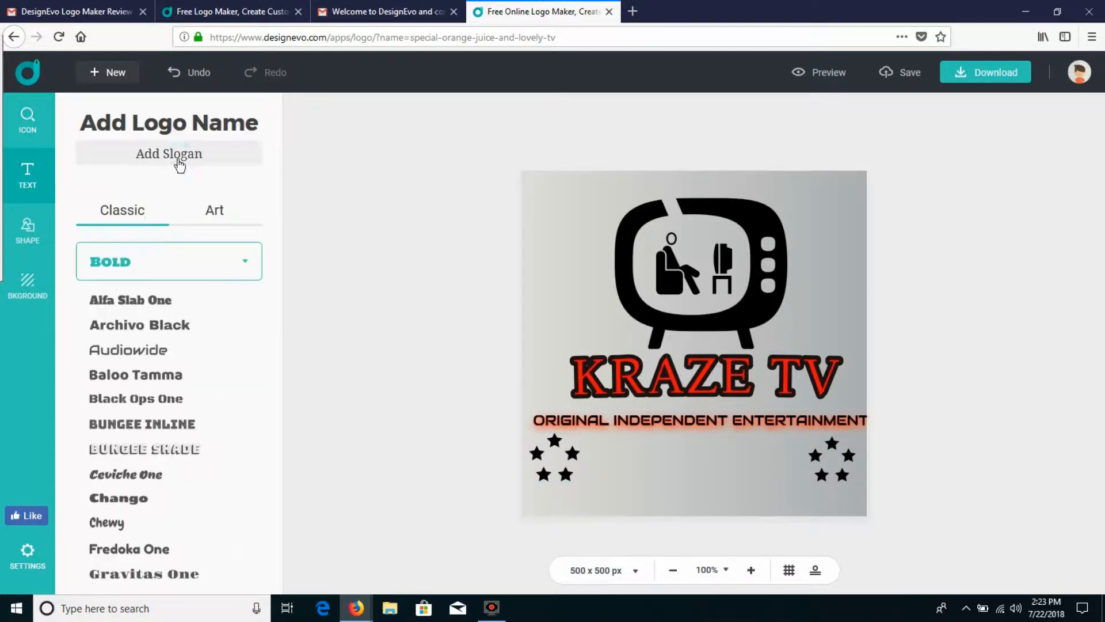
{"action": "left_click", "coordinate": [169, 154]}
{"action": "type", "text": "www.Youtub"}
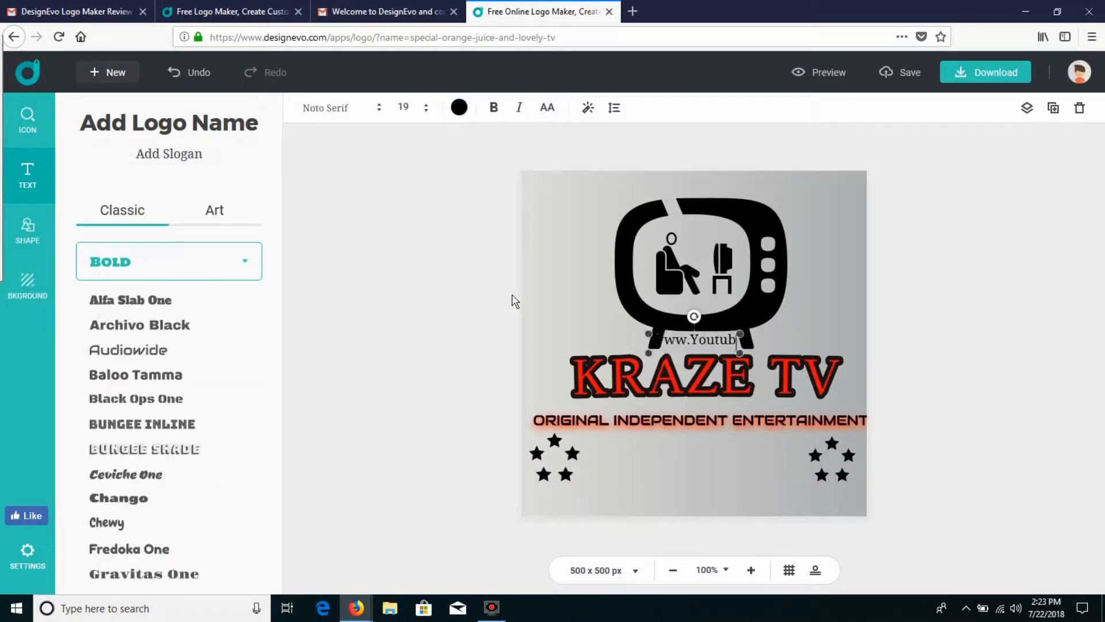
{"action": "type", "text": "OU.COM"}
{"action": "key", "text": "BackSpace"}
{"action": "key", "text": "BackSpace"}
{"action": "key", "text": "BackSpace"}
{"action": "key", "text": "BackSpace"}
{"action": "key", "text": "BackSpace"}
{"action": "key", "text": "BackSpace"}
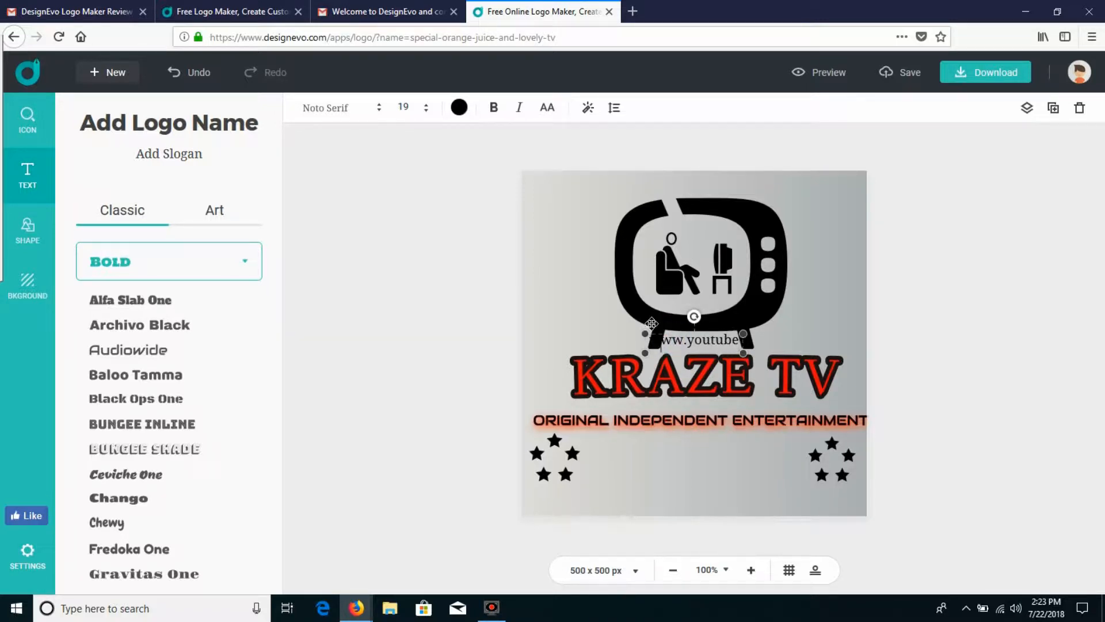
{"action": "left_click_drag", "start_coordinate": [741, 341], "coordinate": [723, 456]}
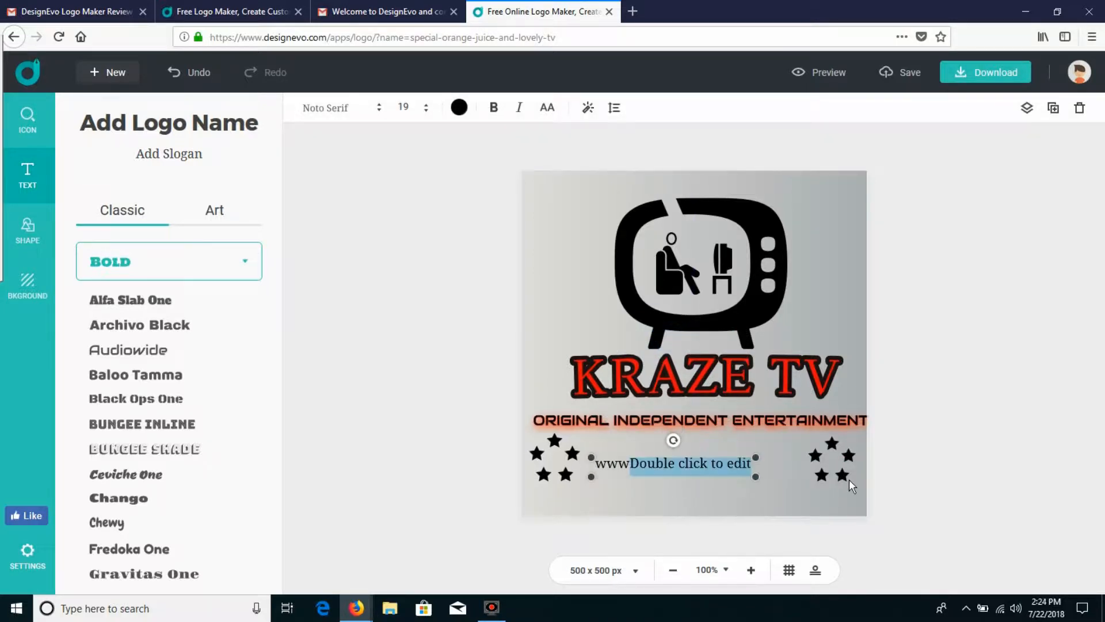
{"action": "type", "text": ".youtube.com"}
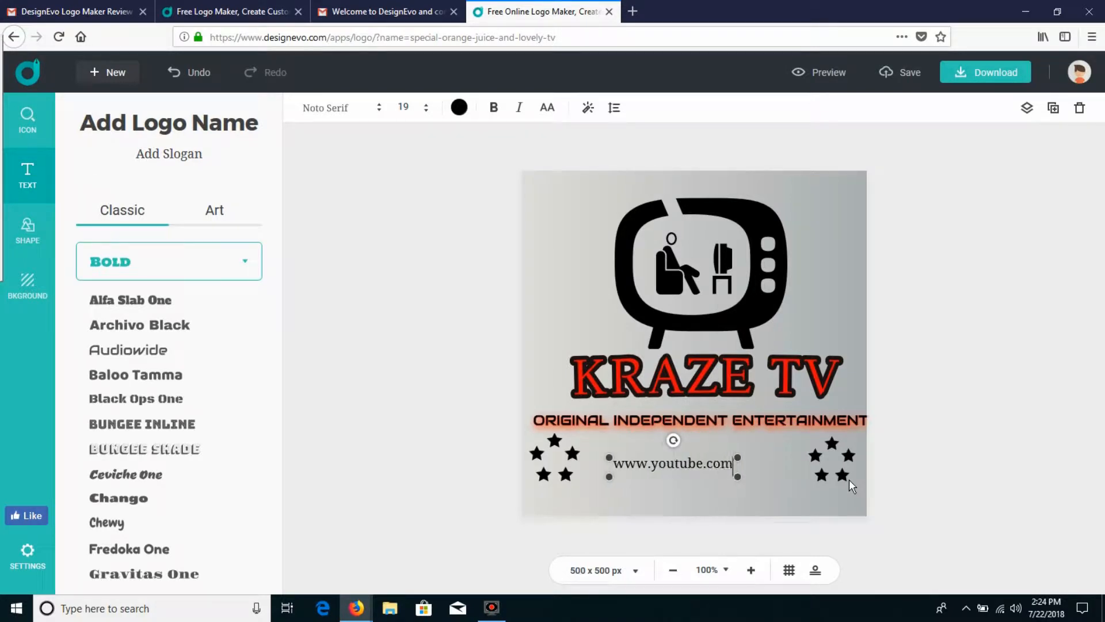
{"action": "type", "text": "/krazetv"}
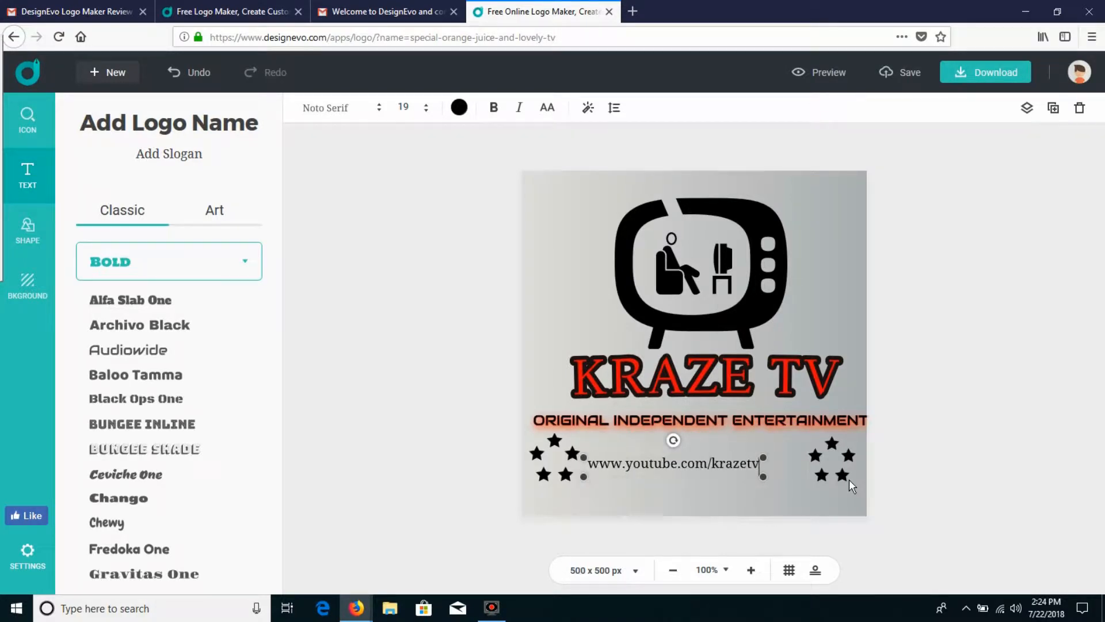
{"action": "left_click_drag", "start_coordinate": [765, 457], "coordinate": [813, 441]}
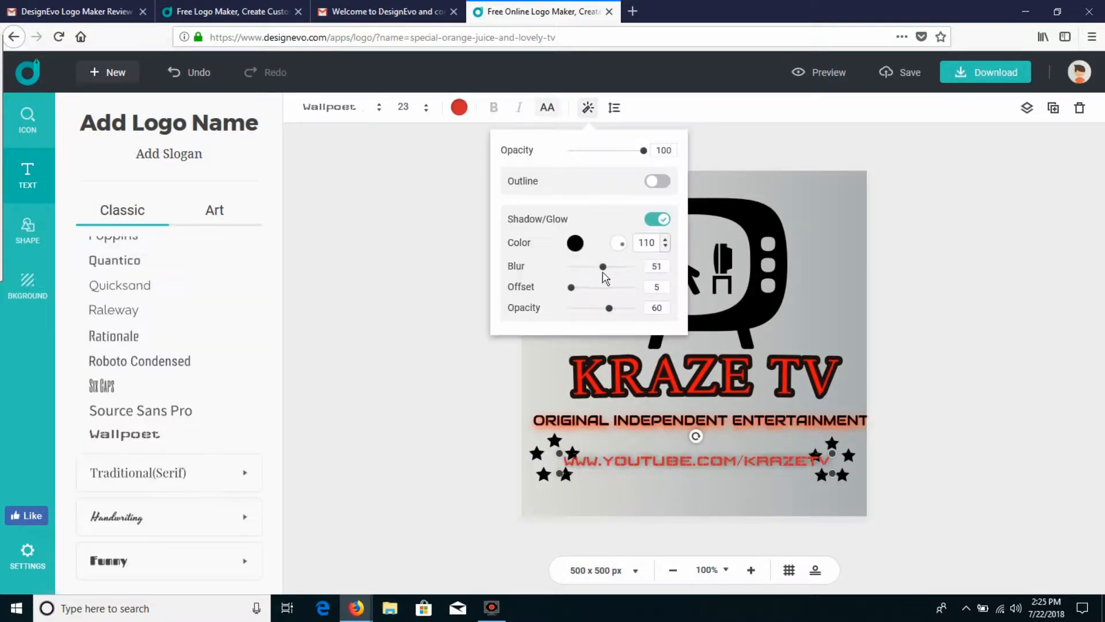
Step: Set the web address's shadow to offset 19 and opacity 84
{"action": "mouse_move", "coordinate": [570, 287]}
{"action": "left_mouse_down"}
{"action": "mouse_move", "coordinate": [599, 287]}
{"action": "mouse_move", "coordinate": [581, 286]}
{"action": "left_mouse_up"}
{"action": "left_click_drag", "start_coordinate": [644, 307], "coordinate": [624, 321]}
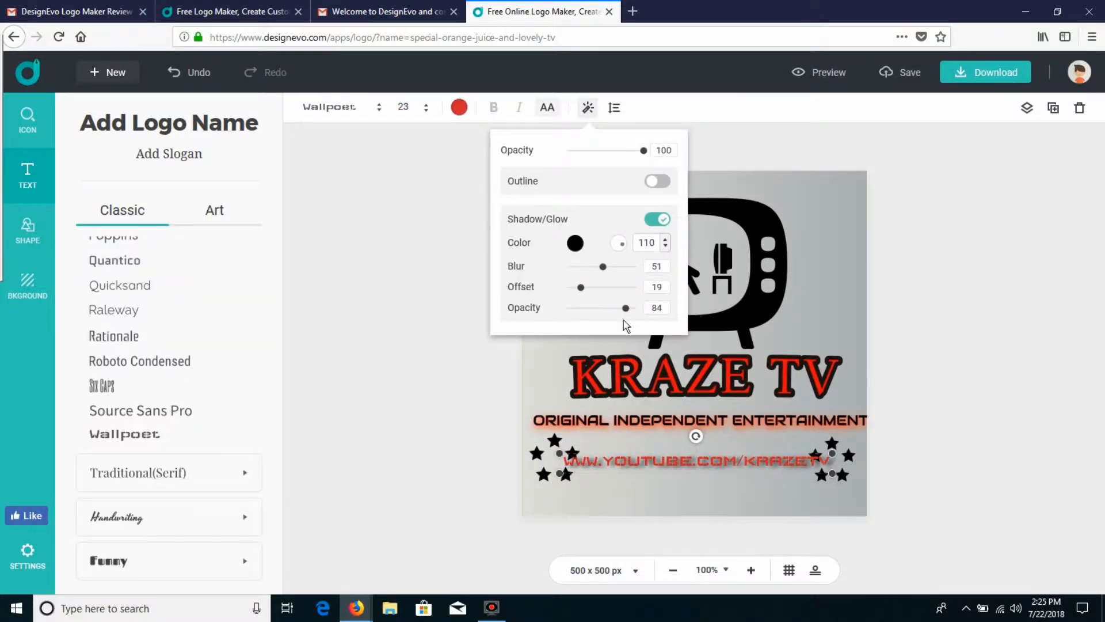
{"action": "left_click", "coordinate": [720, 142]}
Step: Try the Alfa Slab One, Archivo Black and Audiowide fonts on the web address
{"action": "left_click_drag", "start_coordinate": [273, 541], "coordinate": [279, 248]}
{"action": "left_click", "coordinate": [138, 304]}
{"action": "left_click", "coordinate": [144, 327]}
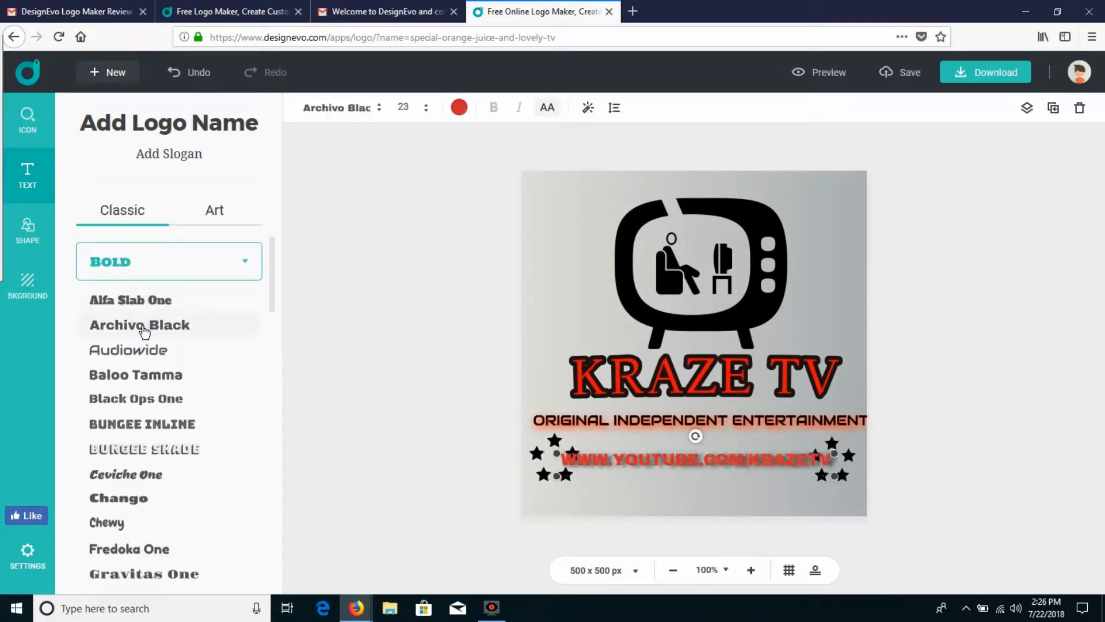
{"action": "left_click", "coordinate": [147, 351]}
Step: Colour the web address black and turn off its all-caps style, trying the Bungee Inline font
{"action": "left_click", "coordinate": [459, 107]}
{"action": "left_click", "coordinate": [446, 172]}
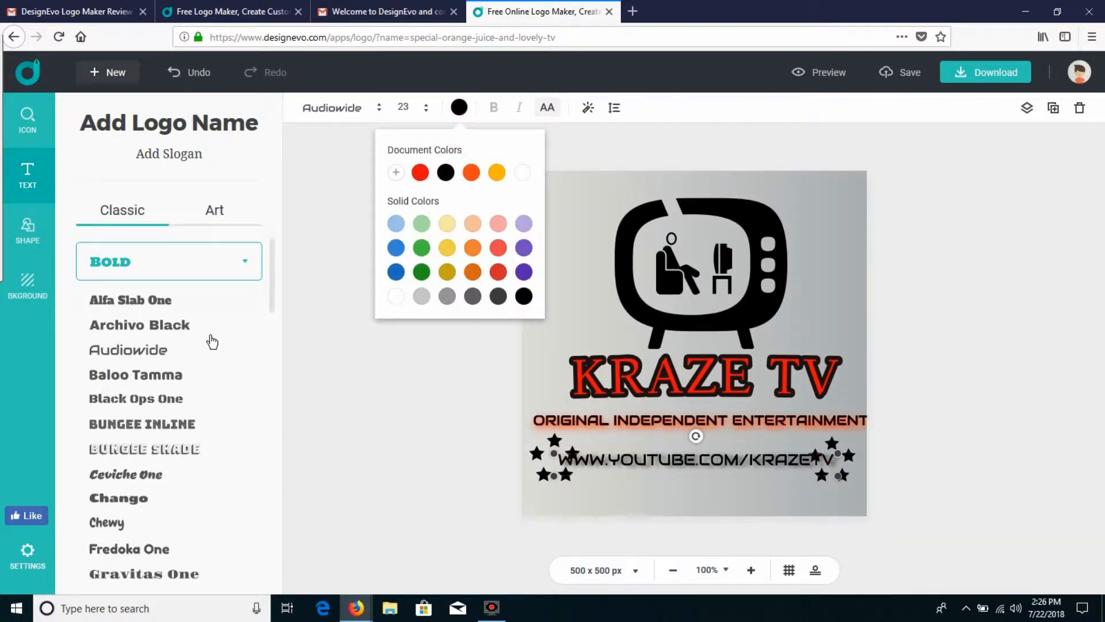
{"action": "left_click", "coordinate": [549, 110]}
{"action": "left_click", "coordinate": [131, 425]}
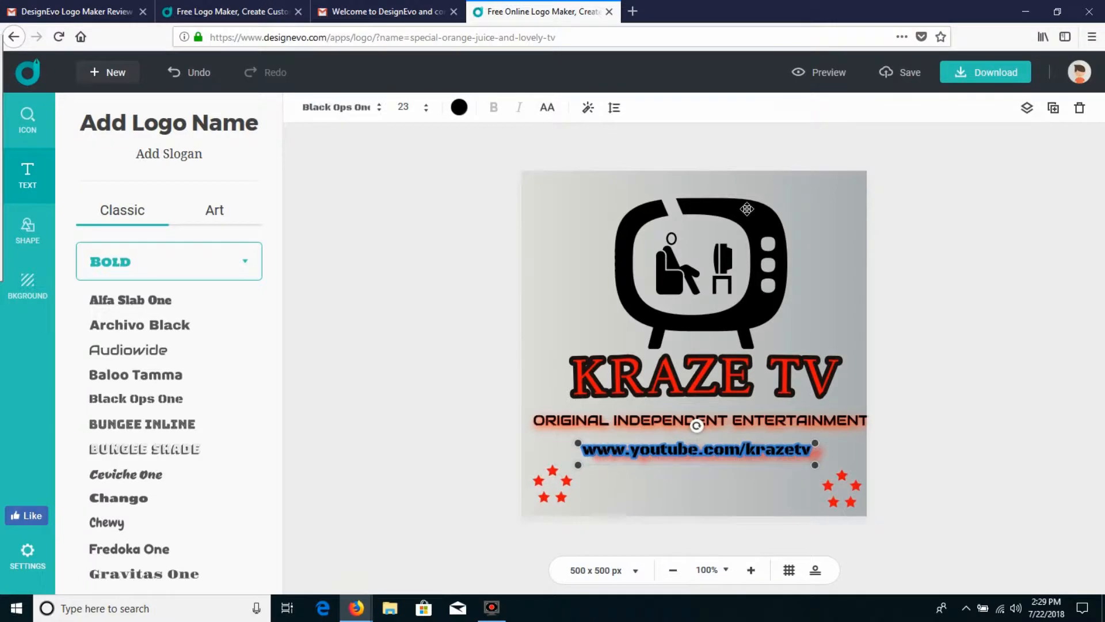
Step: Nudge the TV icon slightly to the left above the logo name
{"action": "left_click", "coordinate": [746, 210]}
{"action": "left_click_drag", "start_coordinate": [615, 197], "coordinate": [618, 224]}
{"action": "left_click_drag", "start_coordinate": [763, 276], "coordinate": [758, 276]}
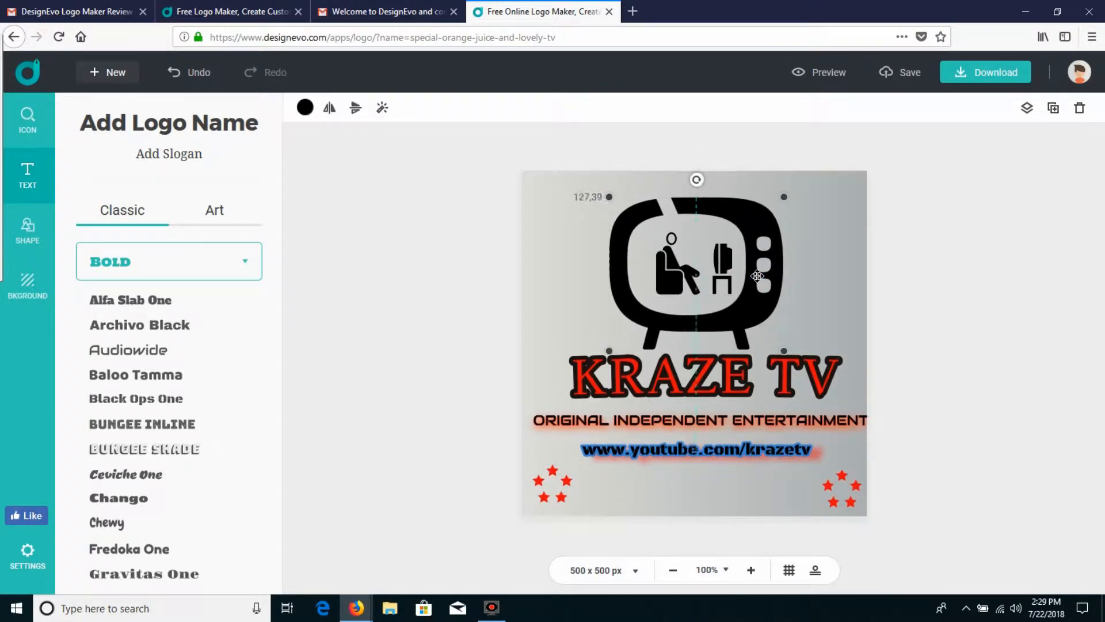
Step: Preview the logo and save the design
{"action": "left_click", "coordinate": [829, 73]}
{"action": "left_click", "coordinate": [941, 115]}
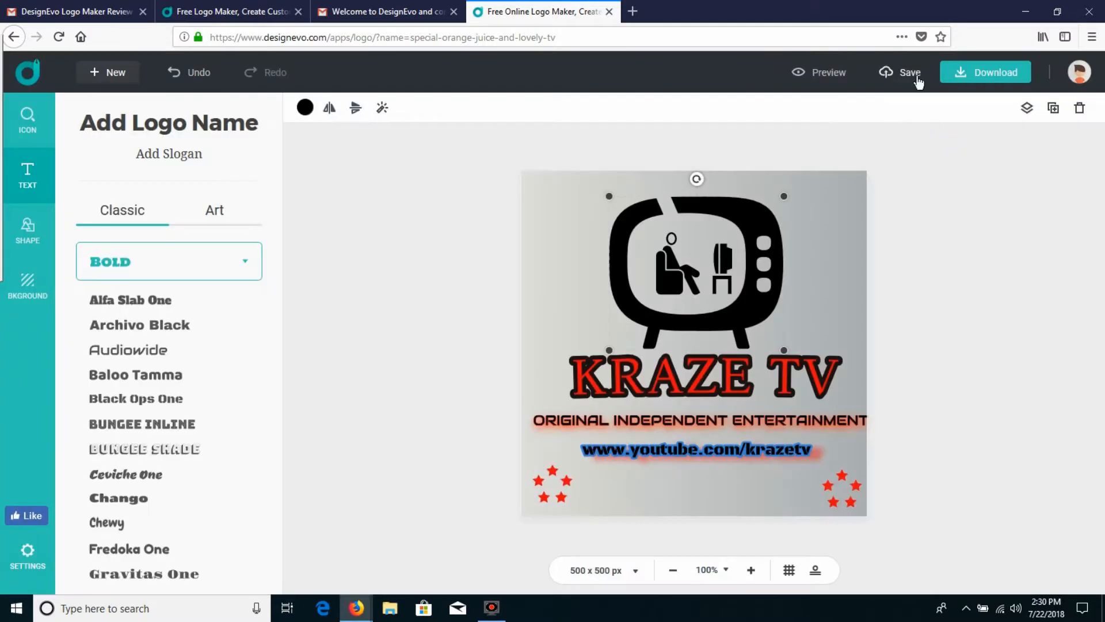
{"action": "left_click", "coordinate": [910, 78]}
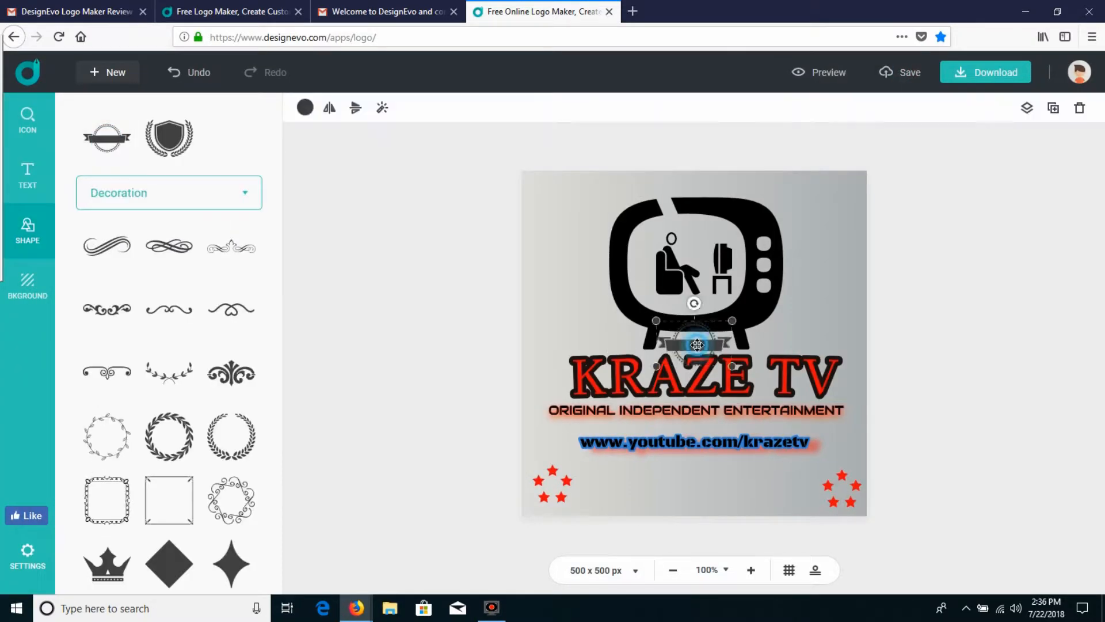
Step: Place a circular ribbon badge below the web address between the star clusters and colour it red
{"action": "left_click_drag", "start_coordinate": [694, 342], "coordinate": [751, 526]}
{"action": "left_click", "coordinate": [305, 107]}
{"action": "left_click", "coordinate": [336, 173]}
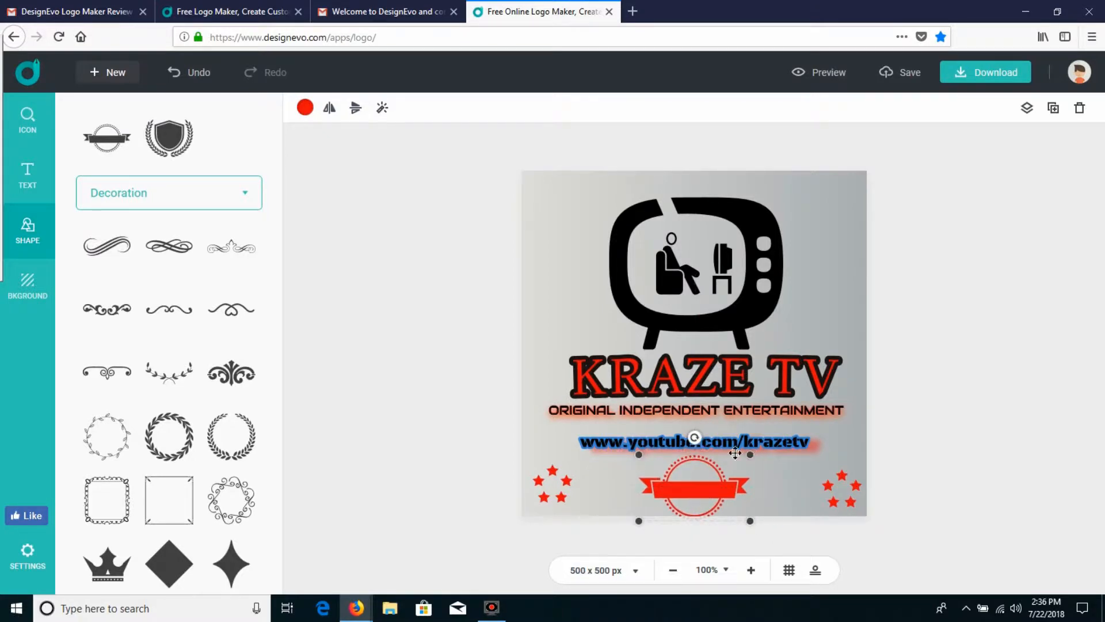
Step: Search the icon library for awards
{"action": "left_click", "coordinate": [7, 128]}
{"action": "scroll", "coordinate": [188, 343], "scroll_direction": "down", "scroll_amount": 6}
{"action": "scroll", "coordinate": [187, 343], "scroll_direction": "up", "scroll_amount": 2}
{"action": "left_click_drag", "start_coordinate": [128, 125], "coordinate": [94, 131]}
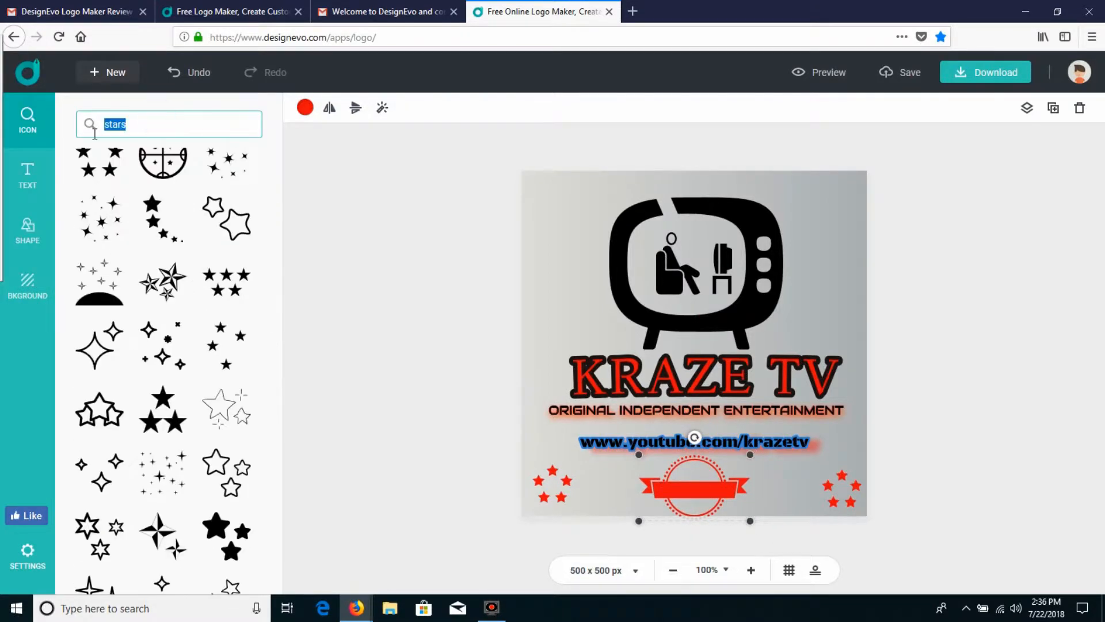
{"action": "type", "text": "awards"}
Step: Add an Archivo Black text line reading "Best of Award" across the ribbon badge
{"action": "left_click", "coordinate": [27, 175]}
{"action": "left_click", "coordinate": [157, 326]}
{"action": "left_click_drag", "start_coordinate": [757, 346], "coordinate": [761, 493]}
{"action": "double_click", "coordinate": [761, 494]}
{"action": "type", "text": "Best"}
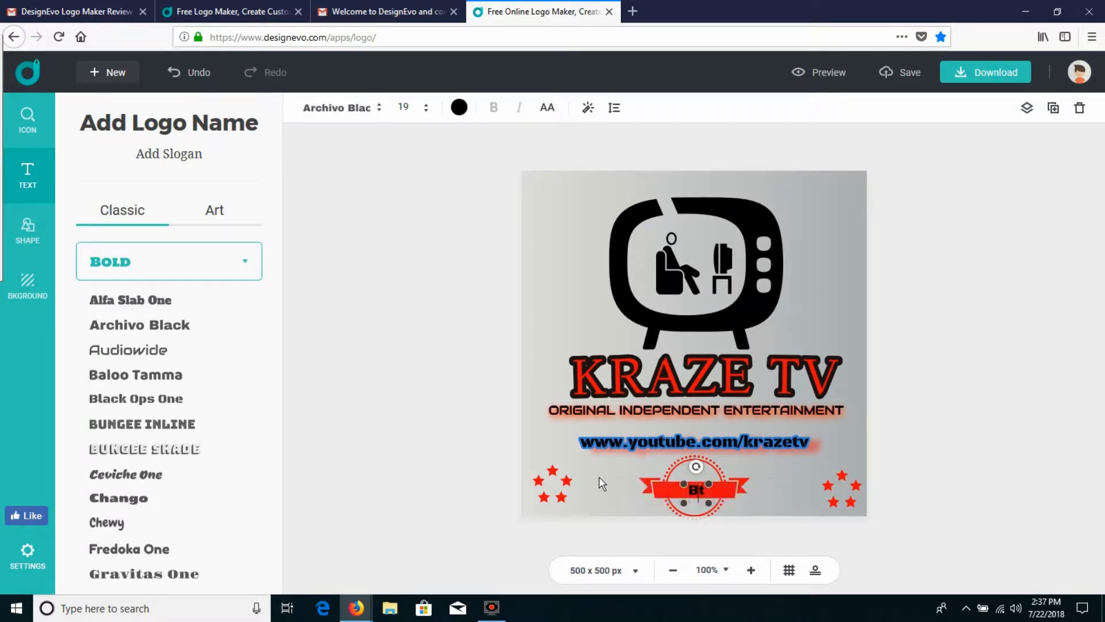
{"action": "double_click", "coordinate": [690, 490]}
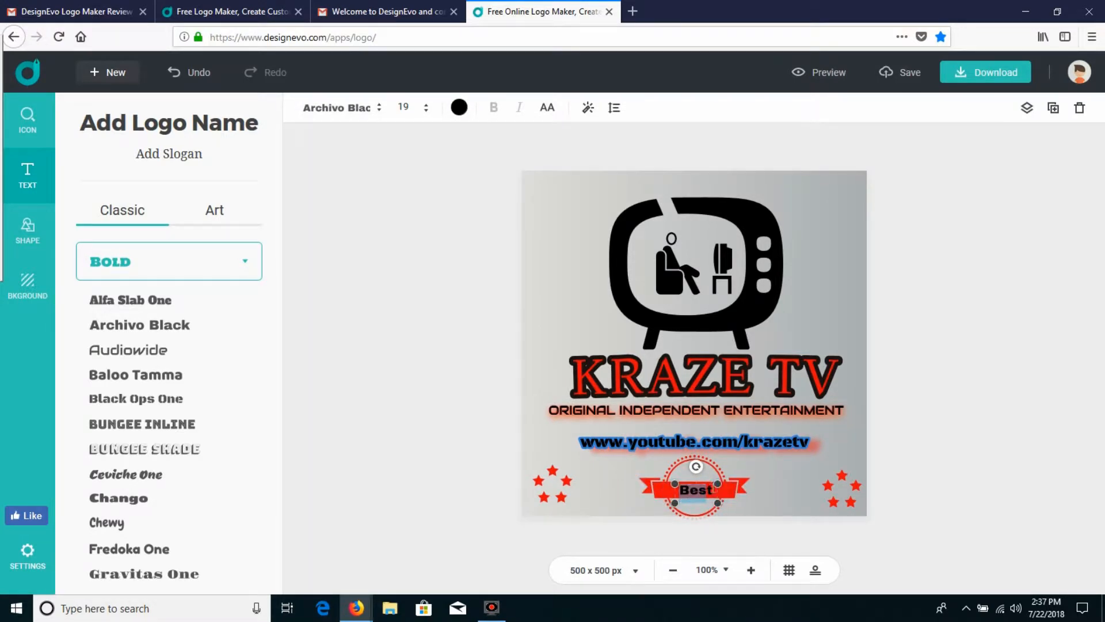
{"action": "type", "text": "Award"}
{"action": "key", "text": "Home"}
{"action": "type", "text": "Best of"}
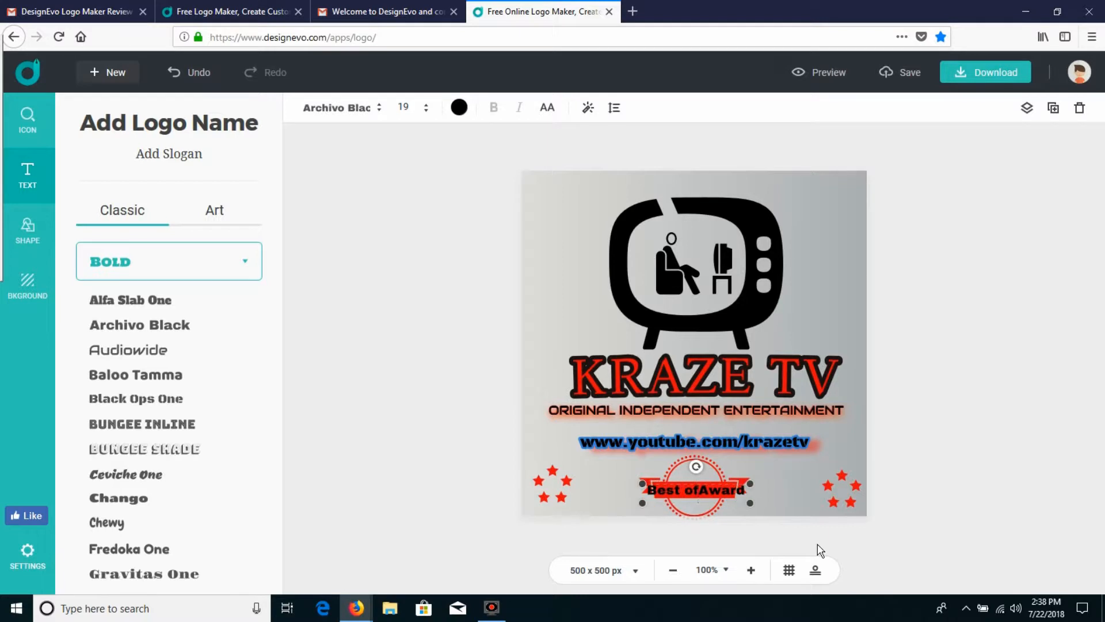
Step: Change the badge text's font to Oleo Script and shift the badge with its text slightly upward
{"action": "left_click", "coordinate": [163, 405]}
{"action": "scroll", "coordinate": [156, 426], "scroll_direction": "down", "scroll_amount": 5}
{"action": "left_click", "coordinate": [129, 444]}
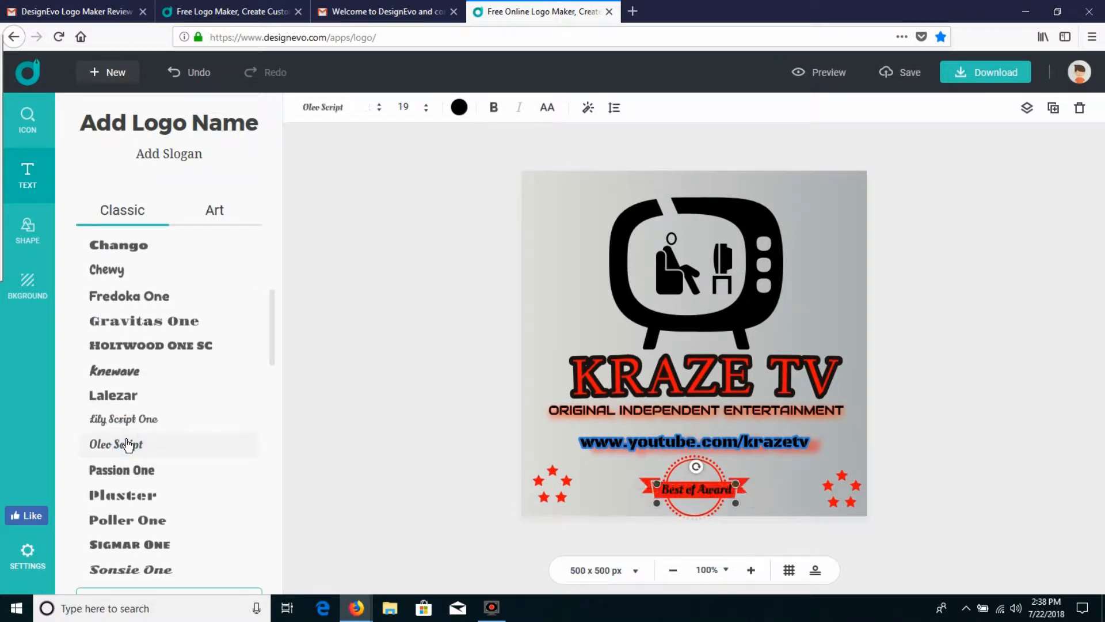
{"action": "left_click", "coordinate": [651, 526]}
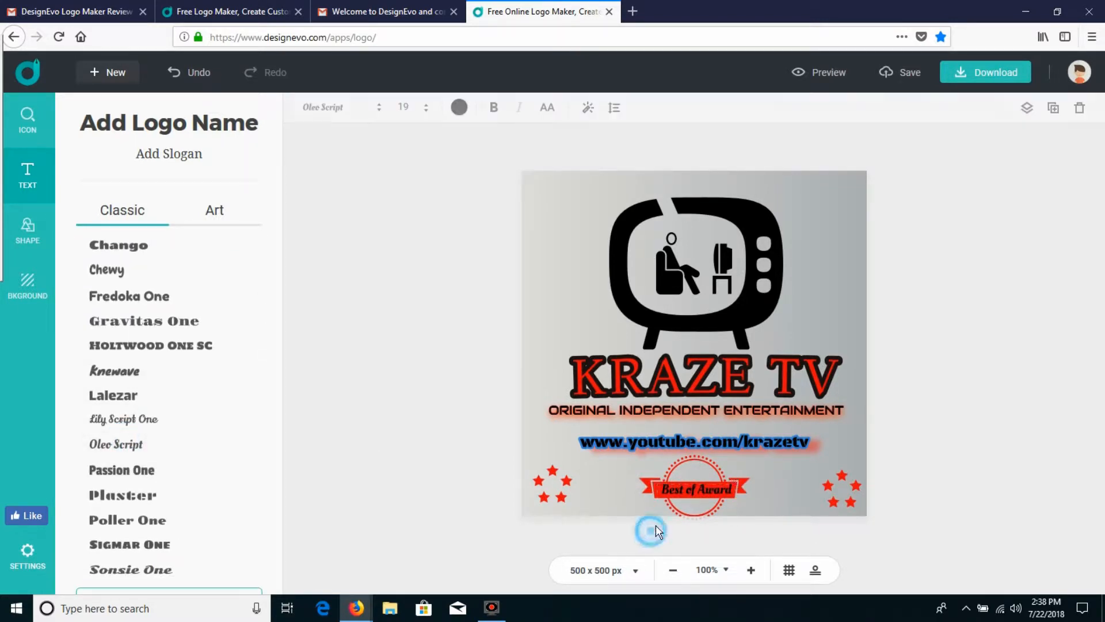
{"action": "mouse_move", "coordinate": [715, 486]}
{"action": "left_mouse_down"}
{"action": "mouse_move", "coordinate": [713, 461]}
{"action": "mouse_move", "coordinate": [708, 487]}
{"action": "left_mouse_up"}
{"action": "left_click", "coordinate": [774, 509]}
Step: Compare the Free, Basic and Plus download plans and download the finished logo
{"action": "left_click", "coordinate": [985, 77]}
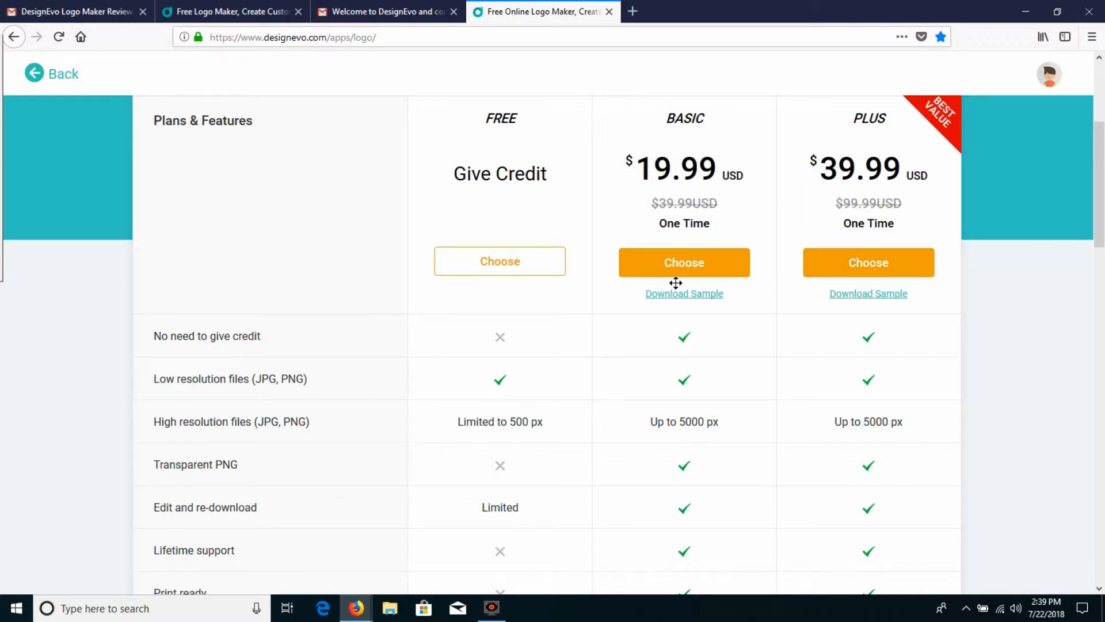
{"action": "scroll", "coordinate": [673, 284], "scroll_direction": "down", "scroll_amount": 2}
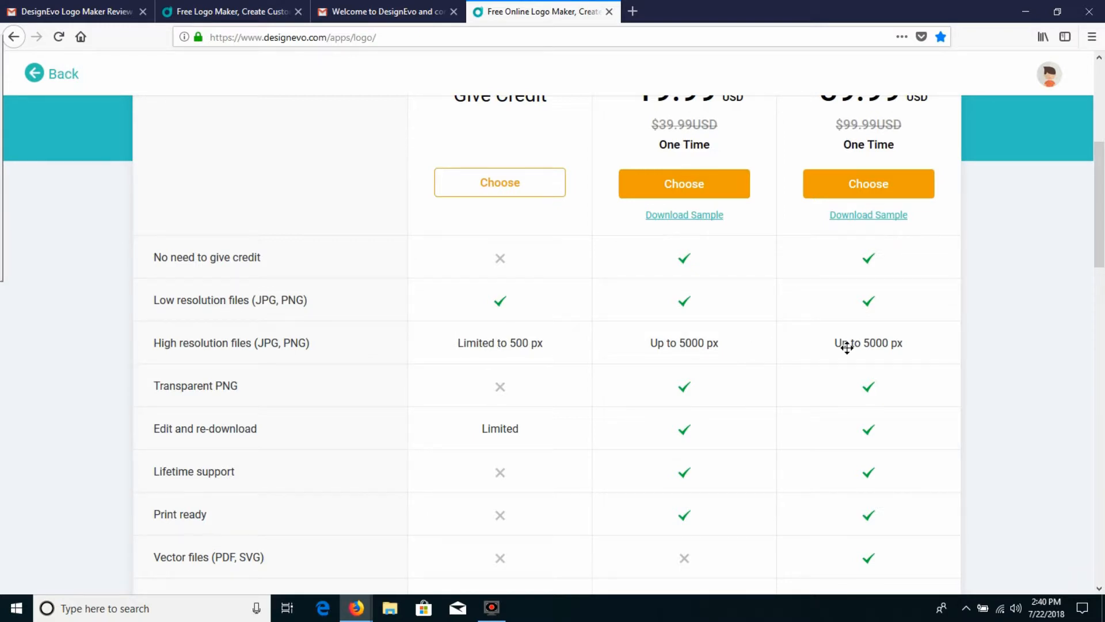
{"action": "scroll", "coordinate": [763, 361], "scroll_direction": "down", "scroll_amount": 3}
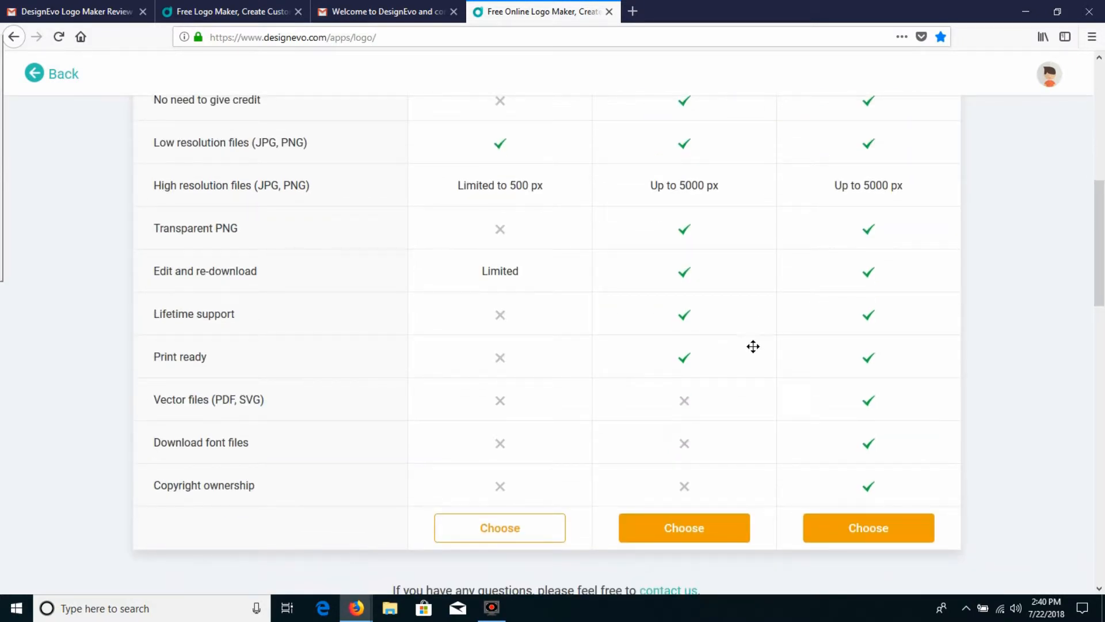
{"action": "scroll", "coordinate": [759, 346], "scroll_direction": "down", "scroll_amount": 3}
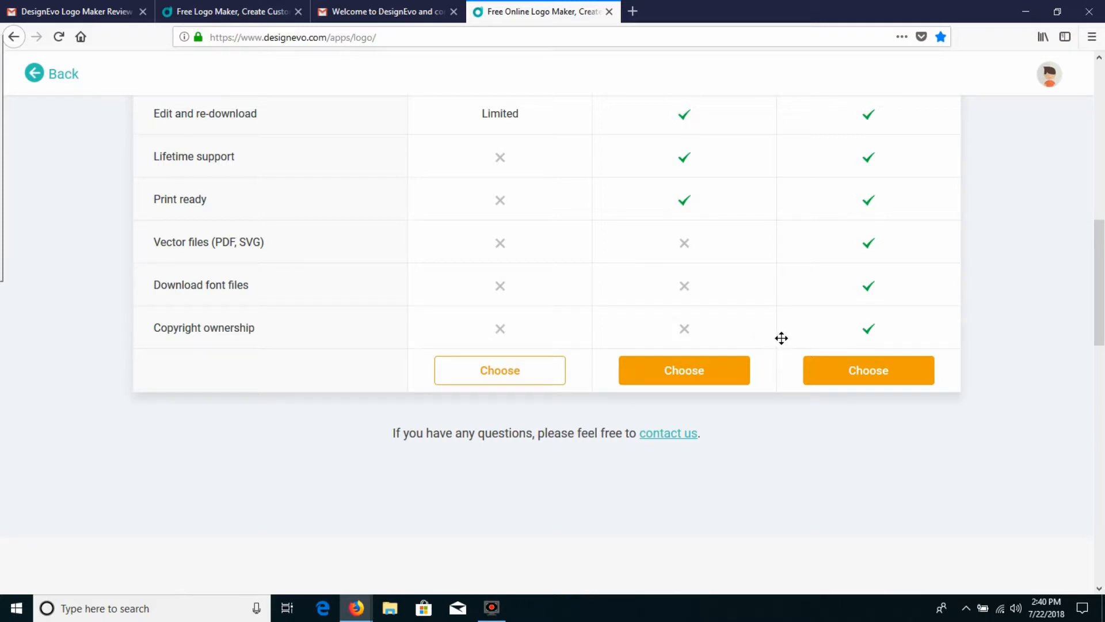
{"action": "scroll", "coordinate": [781, 338], "scroll_direction": "up", "scroll_amount": 6}
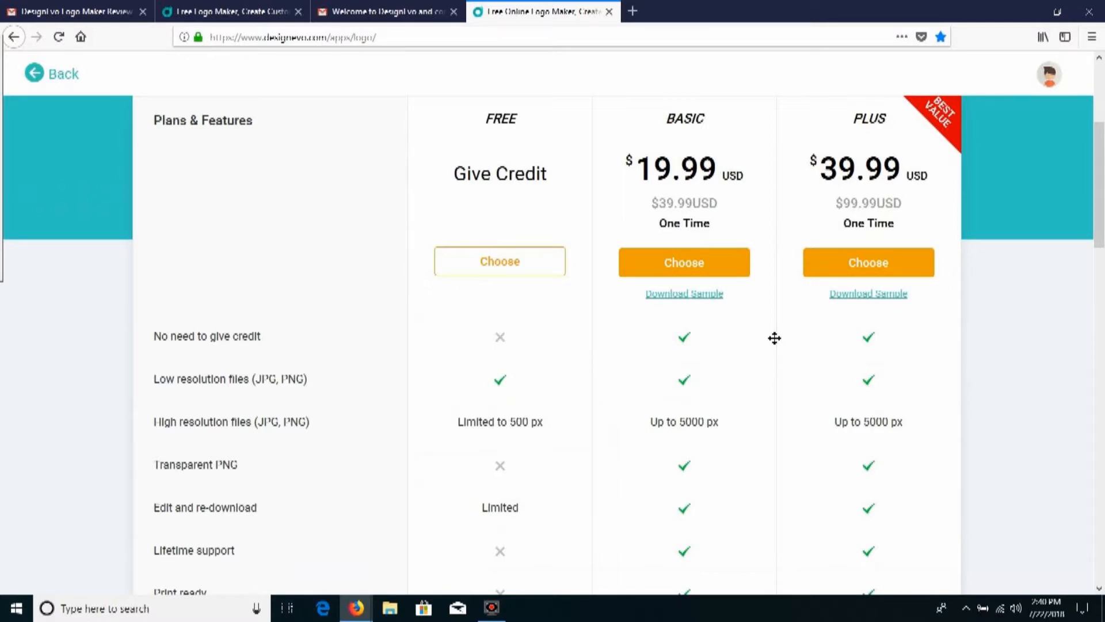
{"action": "scroll", "coordinate": [775, 338], "scroll_direction": "down", "scroll_amount": 4}
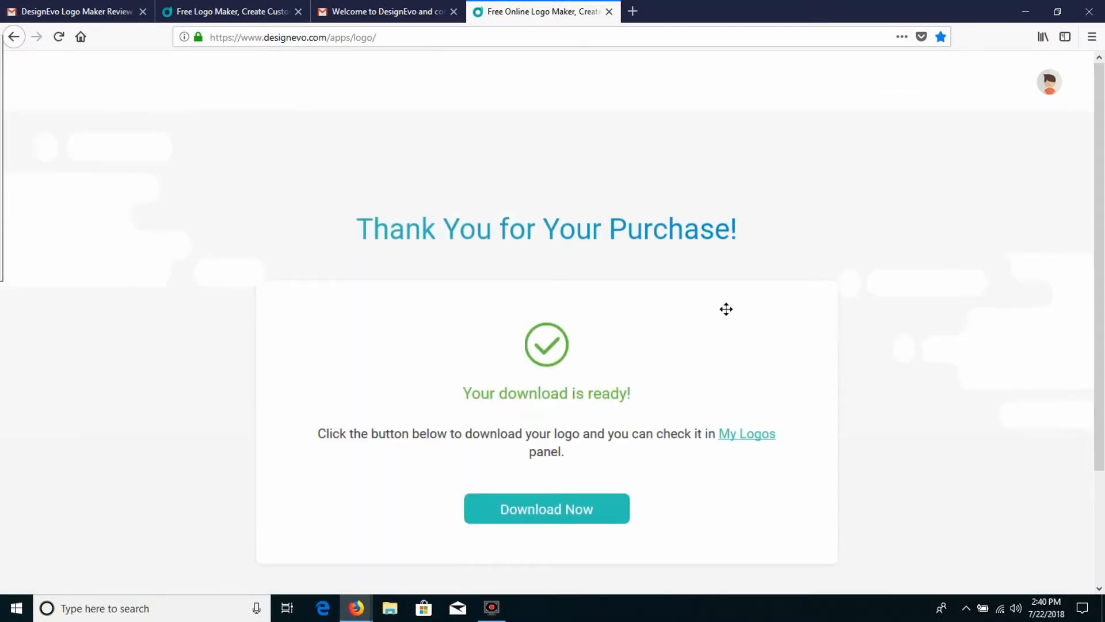
{"action": "left_click", "coordinate": [540, 511]}
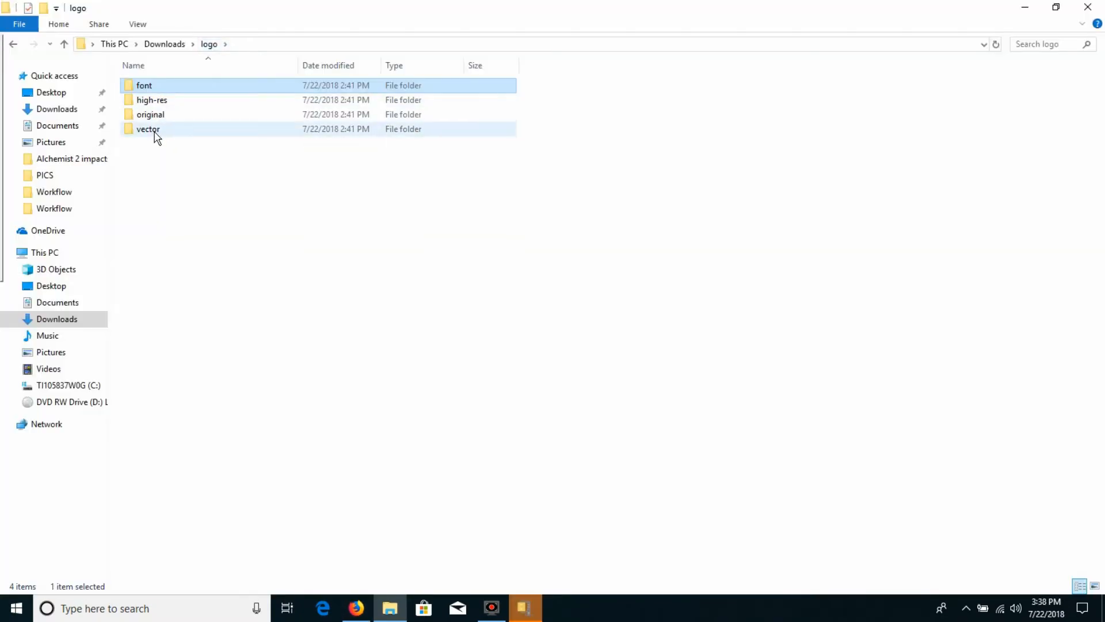
Step: In File Explorer, check the downloaded logo's vector and original folders and open the logo-transparent image
{"action": "double_click", "coordinate": [154, 133]}
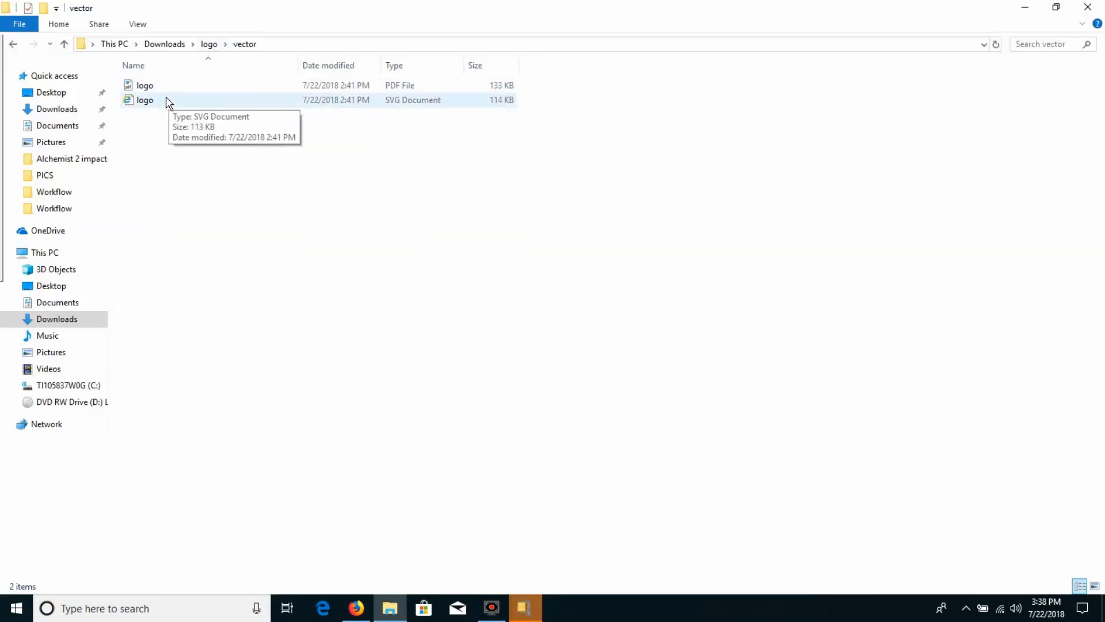
{"action": "left_click", "coordinate": [209, 44]}
{"action": "double_click", "coordinate": [145, 113]}
{"action": "left_click", "coordinate": [155, 104]}
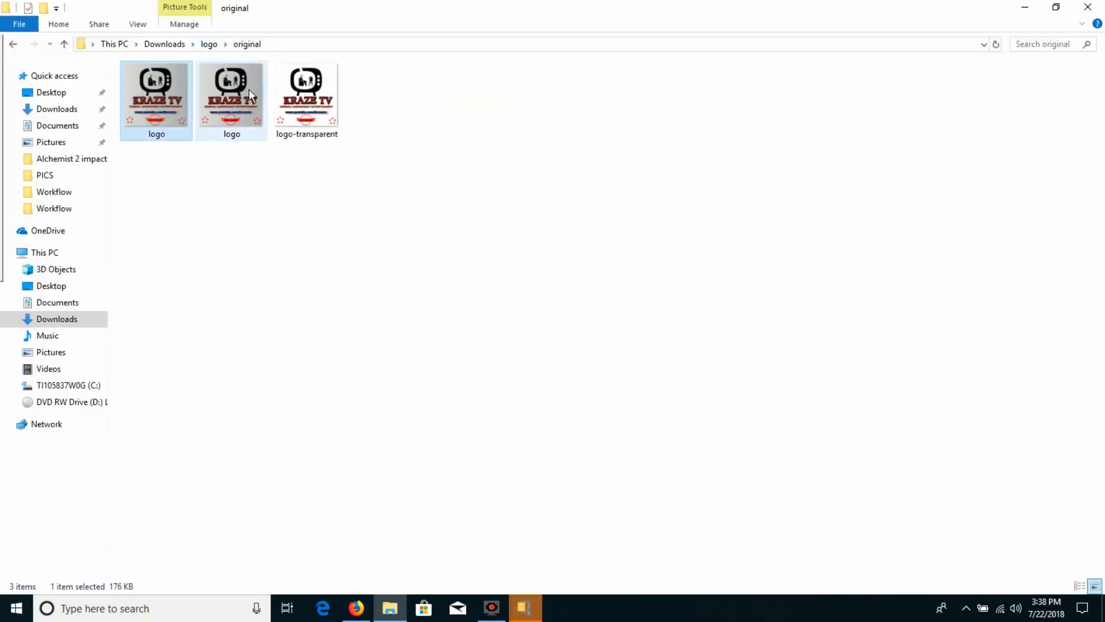
{"action": "left_click", "coordinate": [300, 91]}
{"action": "double_click", "coordinate": [299, 91]}
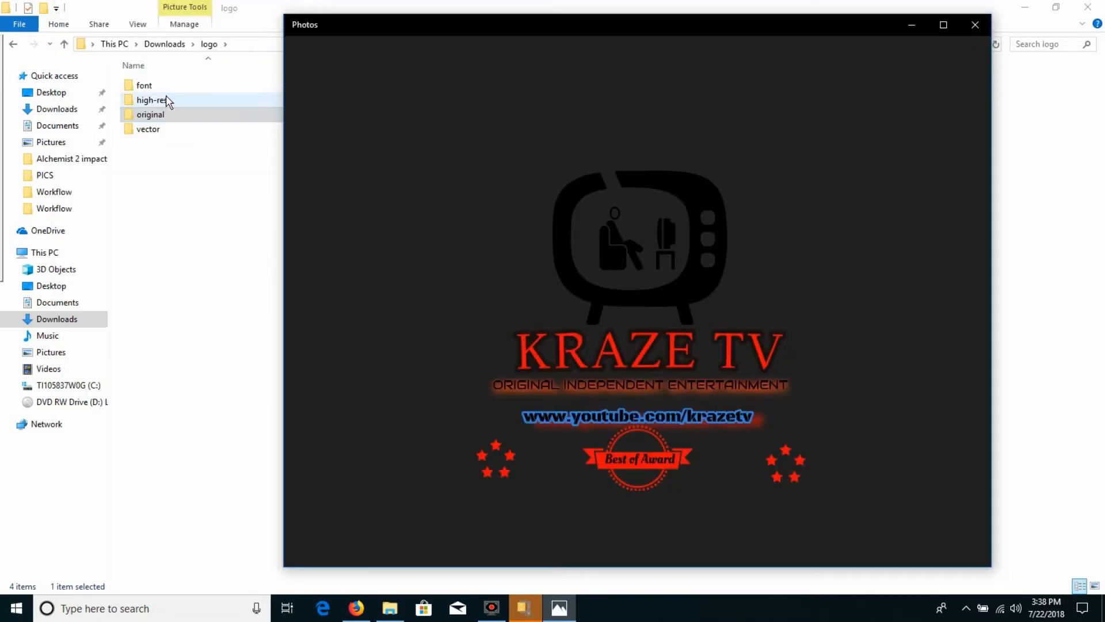
Step: Open the high-res folder and view the logo.jpg and logo.png images
{"action": "double_click", "coordinate": [165, 102]}
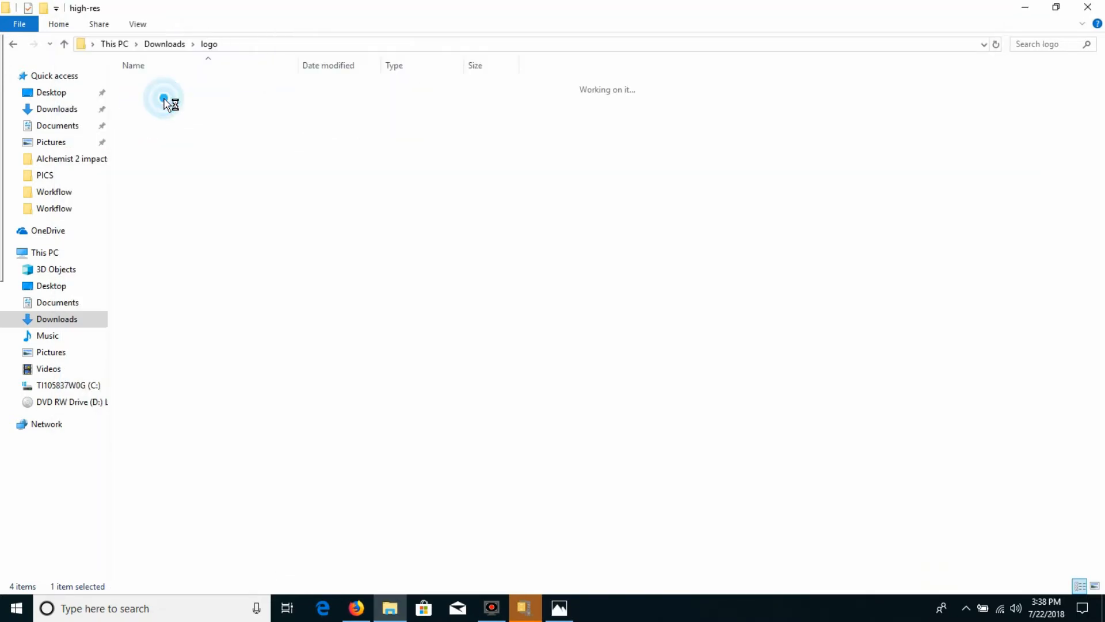
{"action": "double_click", "coordinate": [155, 102]}
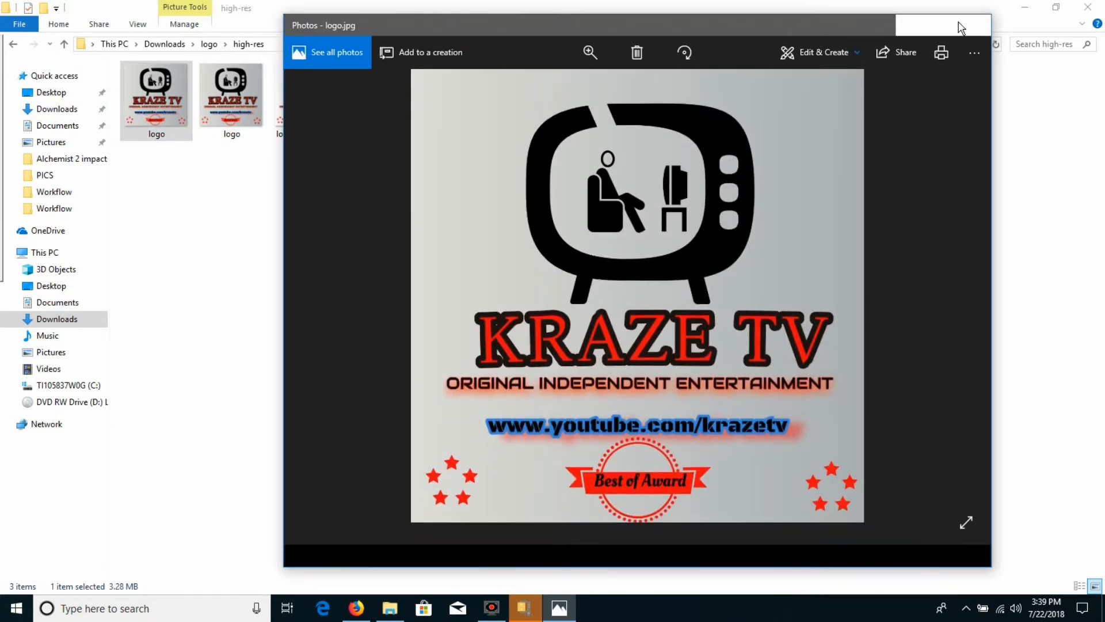
{"action": "key", "text": "Right"}
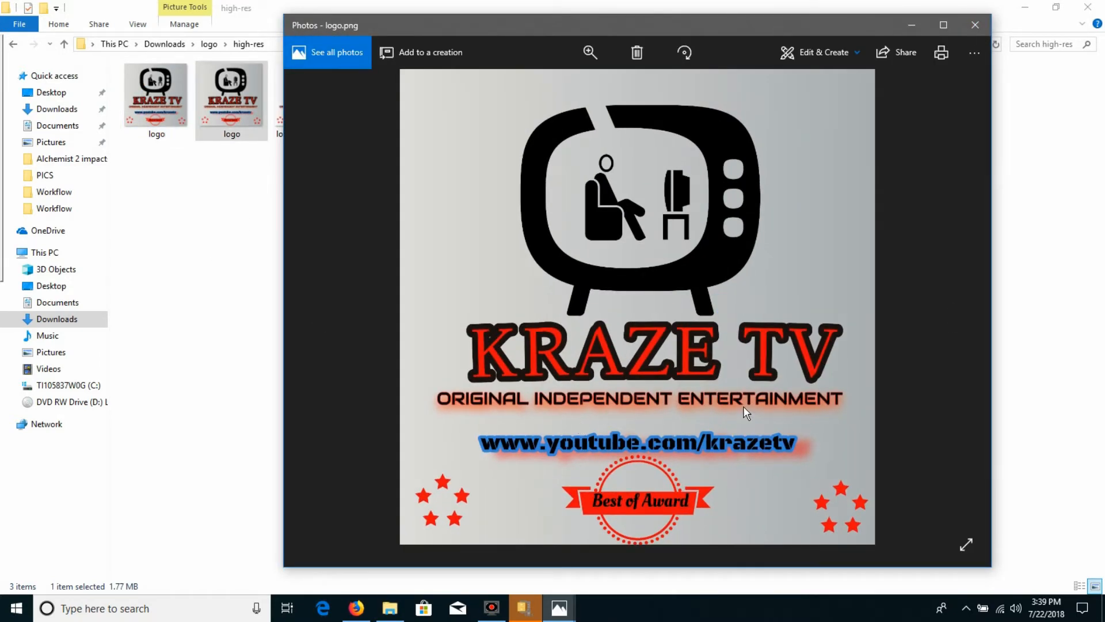